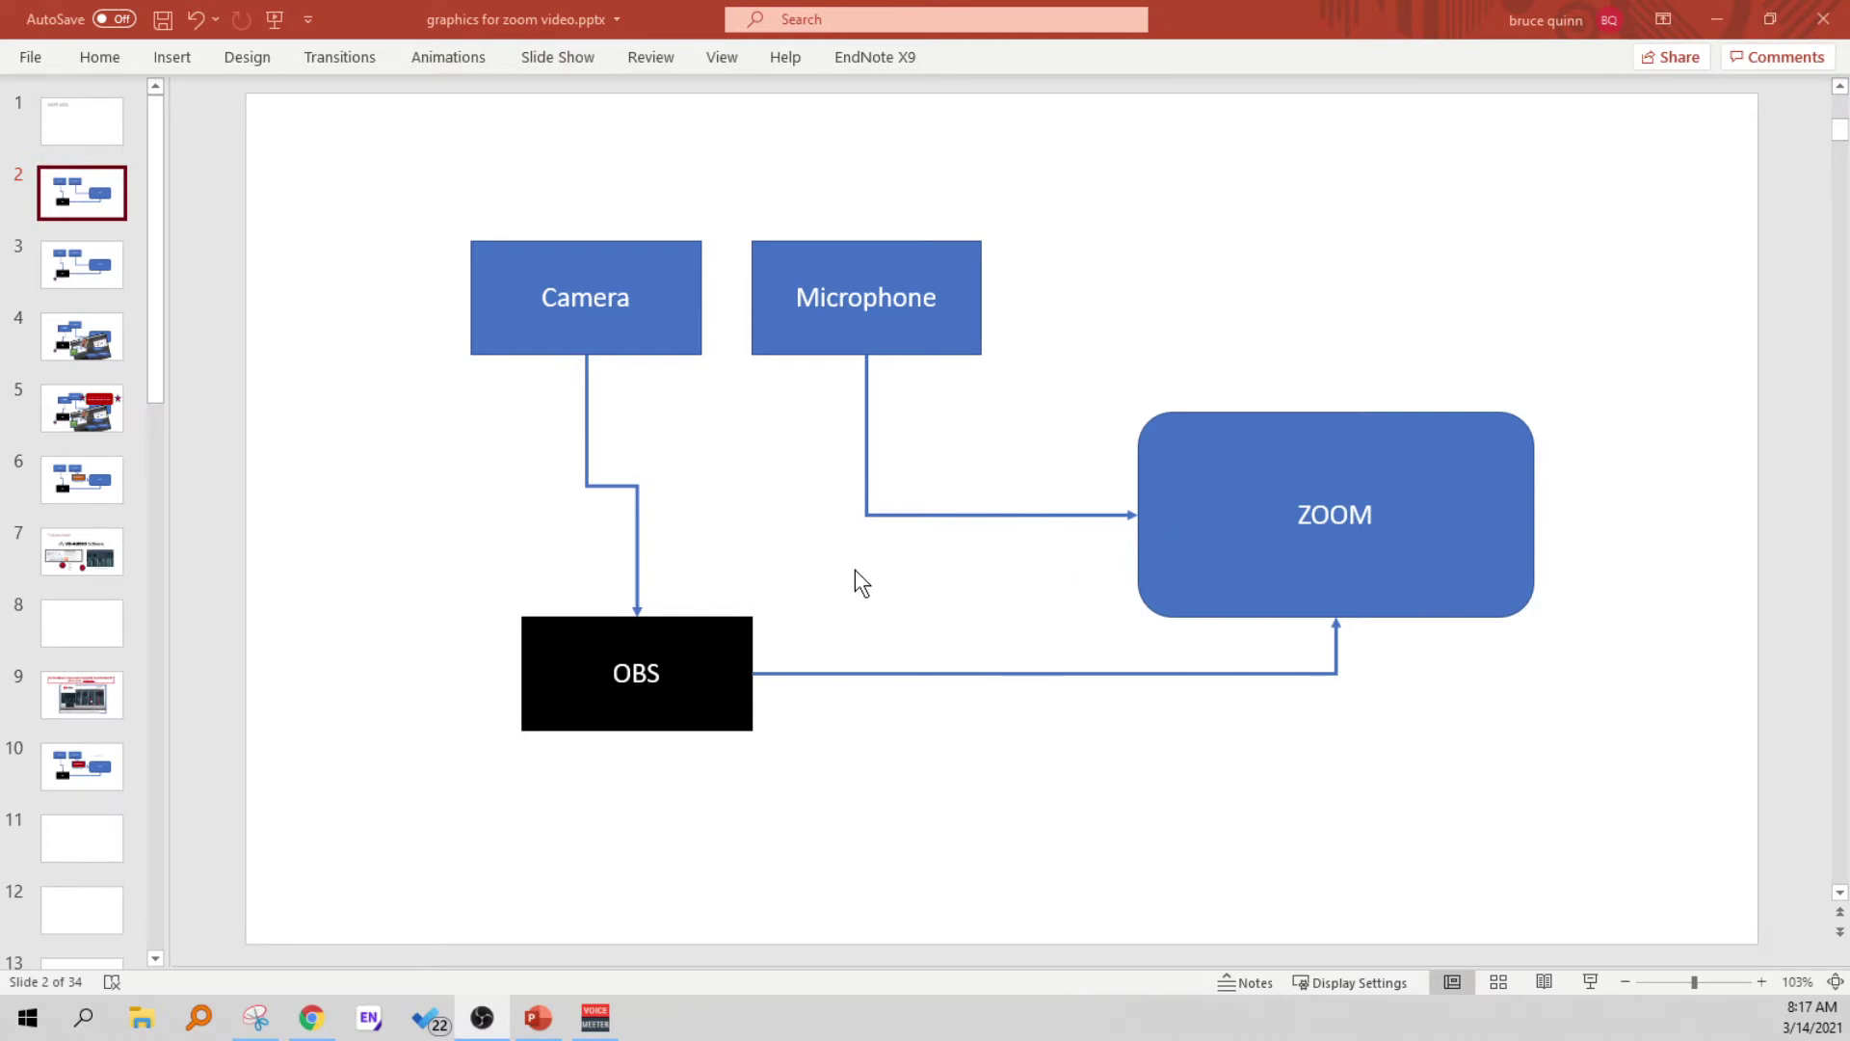
Step: Advance from slide 2 to slide 6, the VOICEMEETER diagram with the 300 ms delay
key("Page_Down")
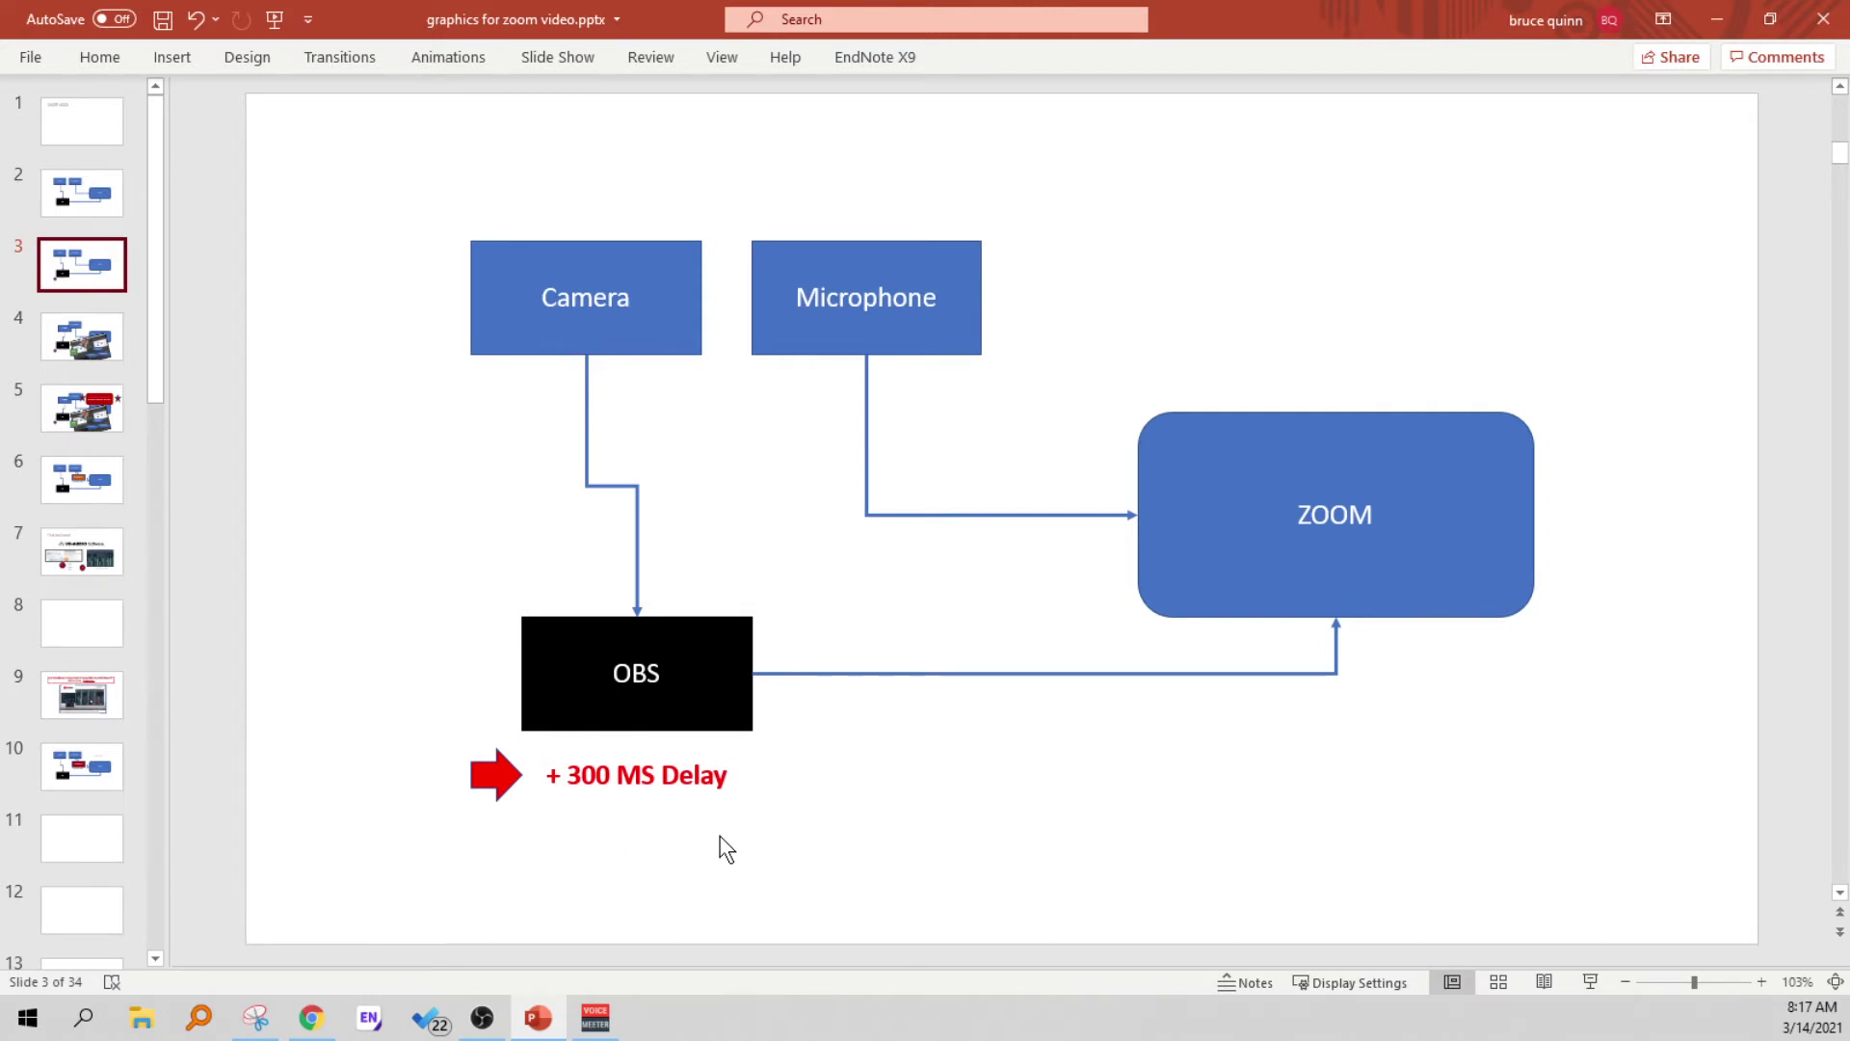
key("Page_Down")
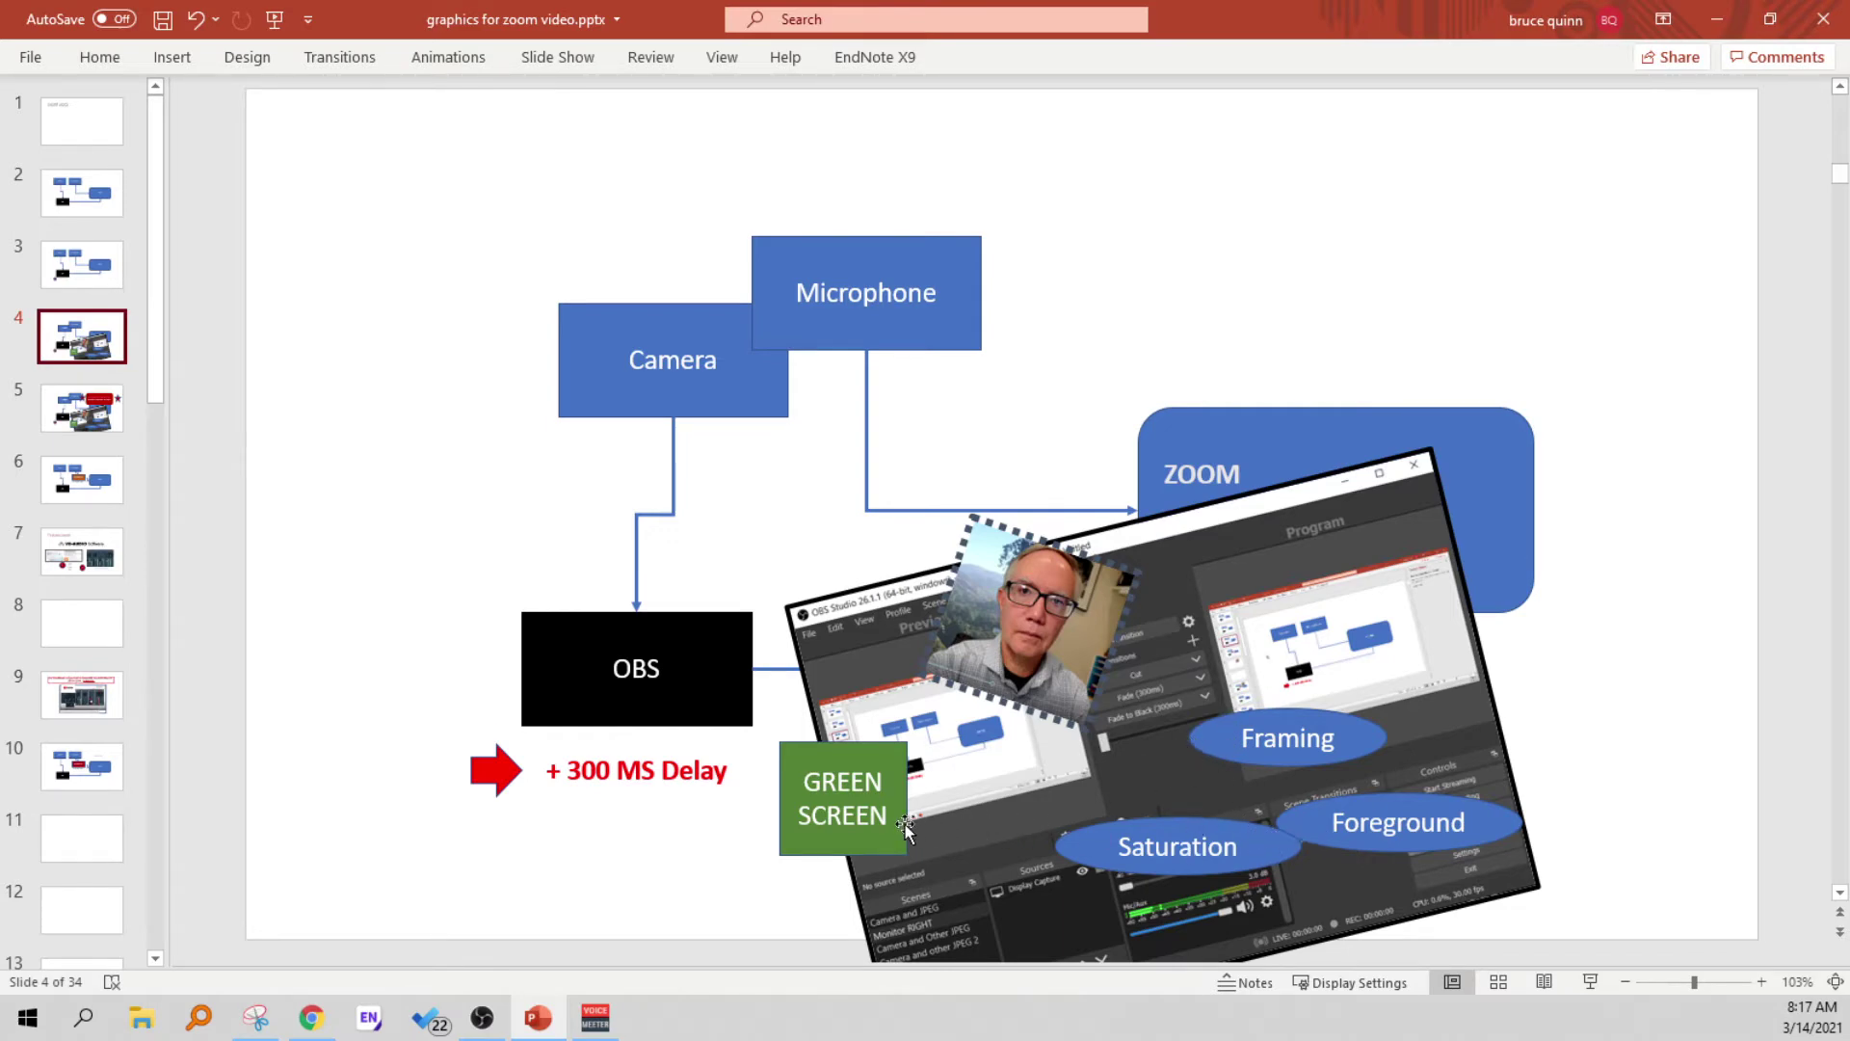
key("Page_Down")
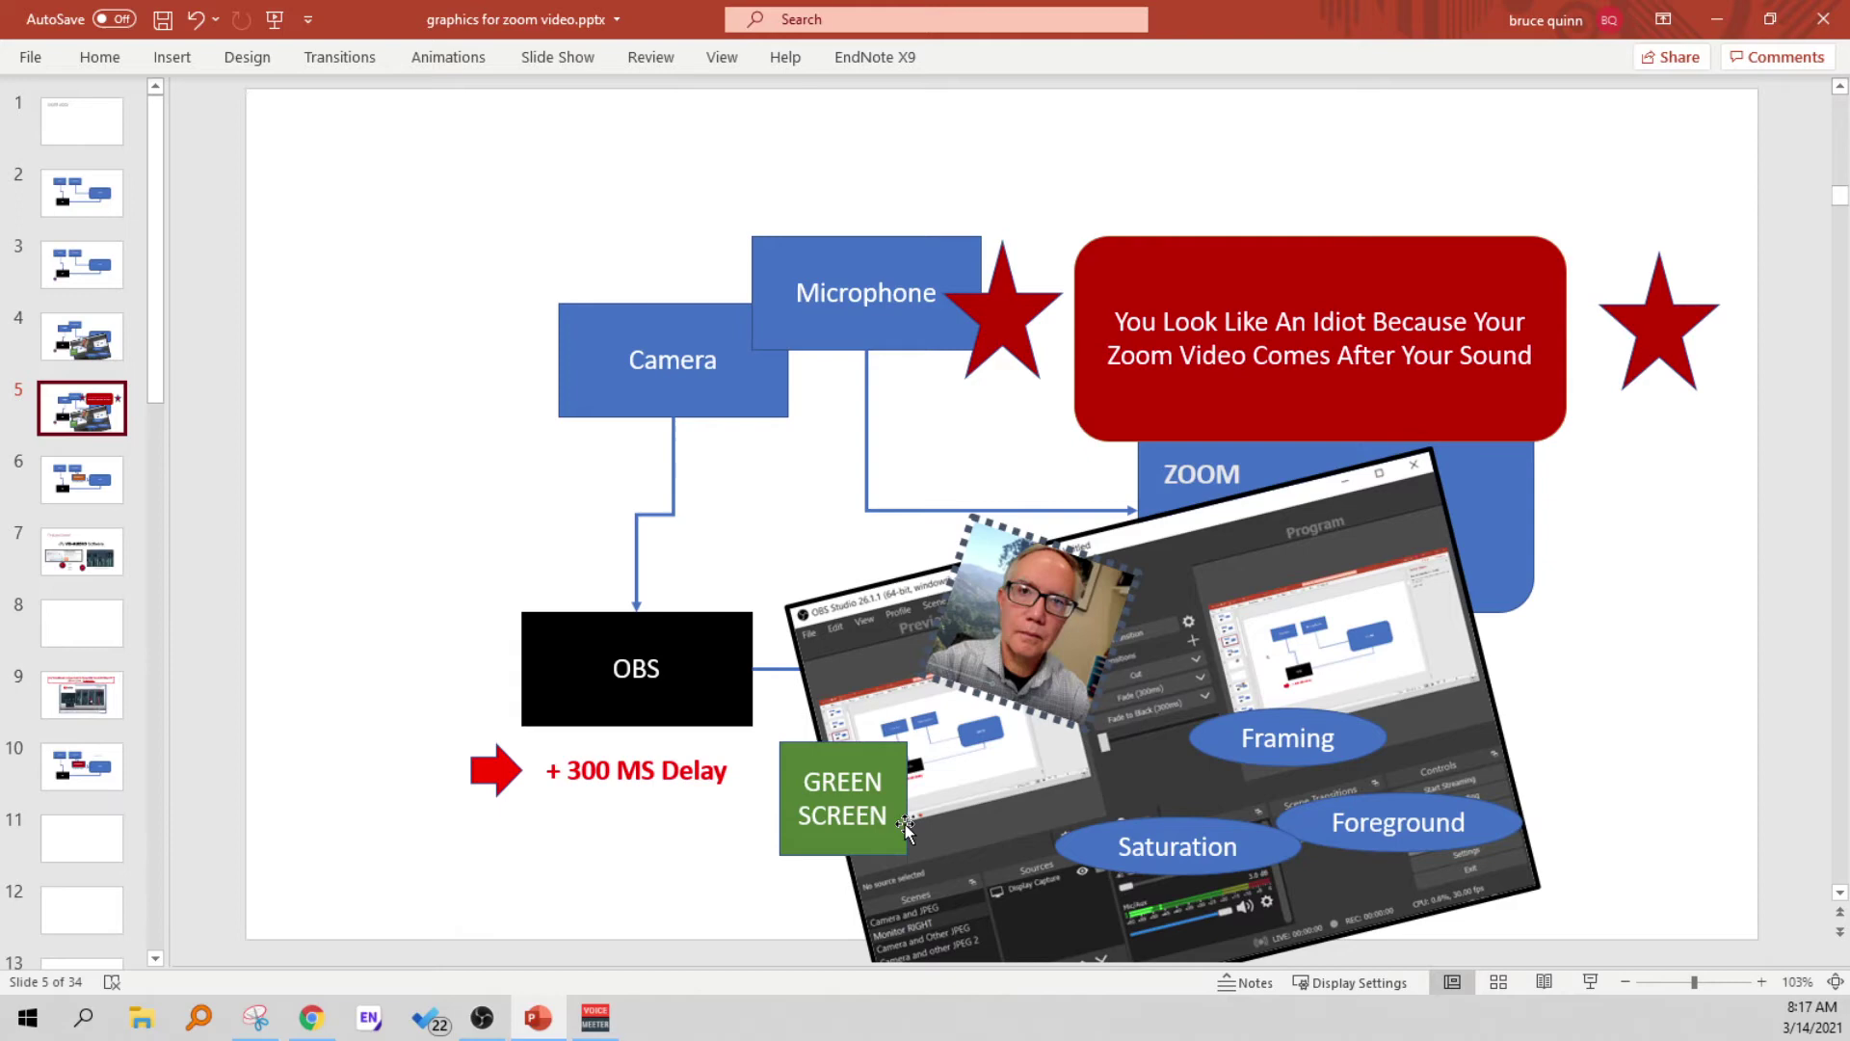
key("Page_Down")
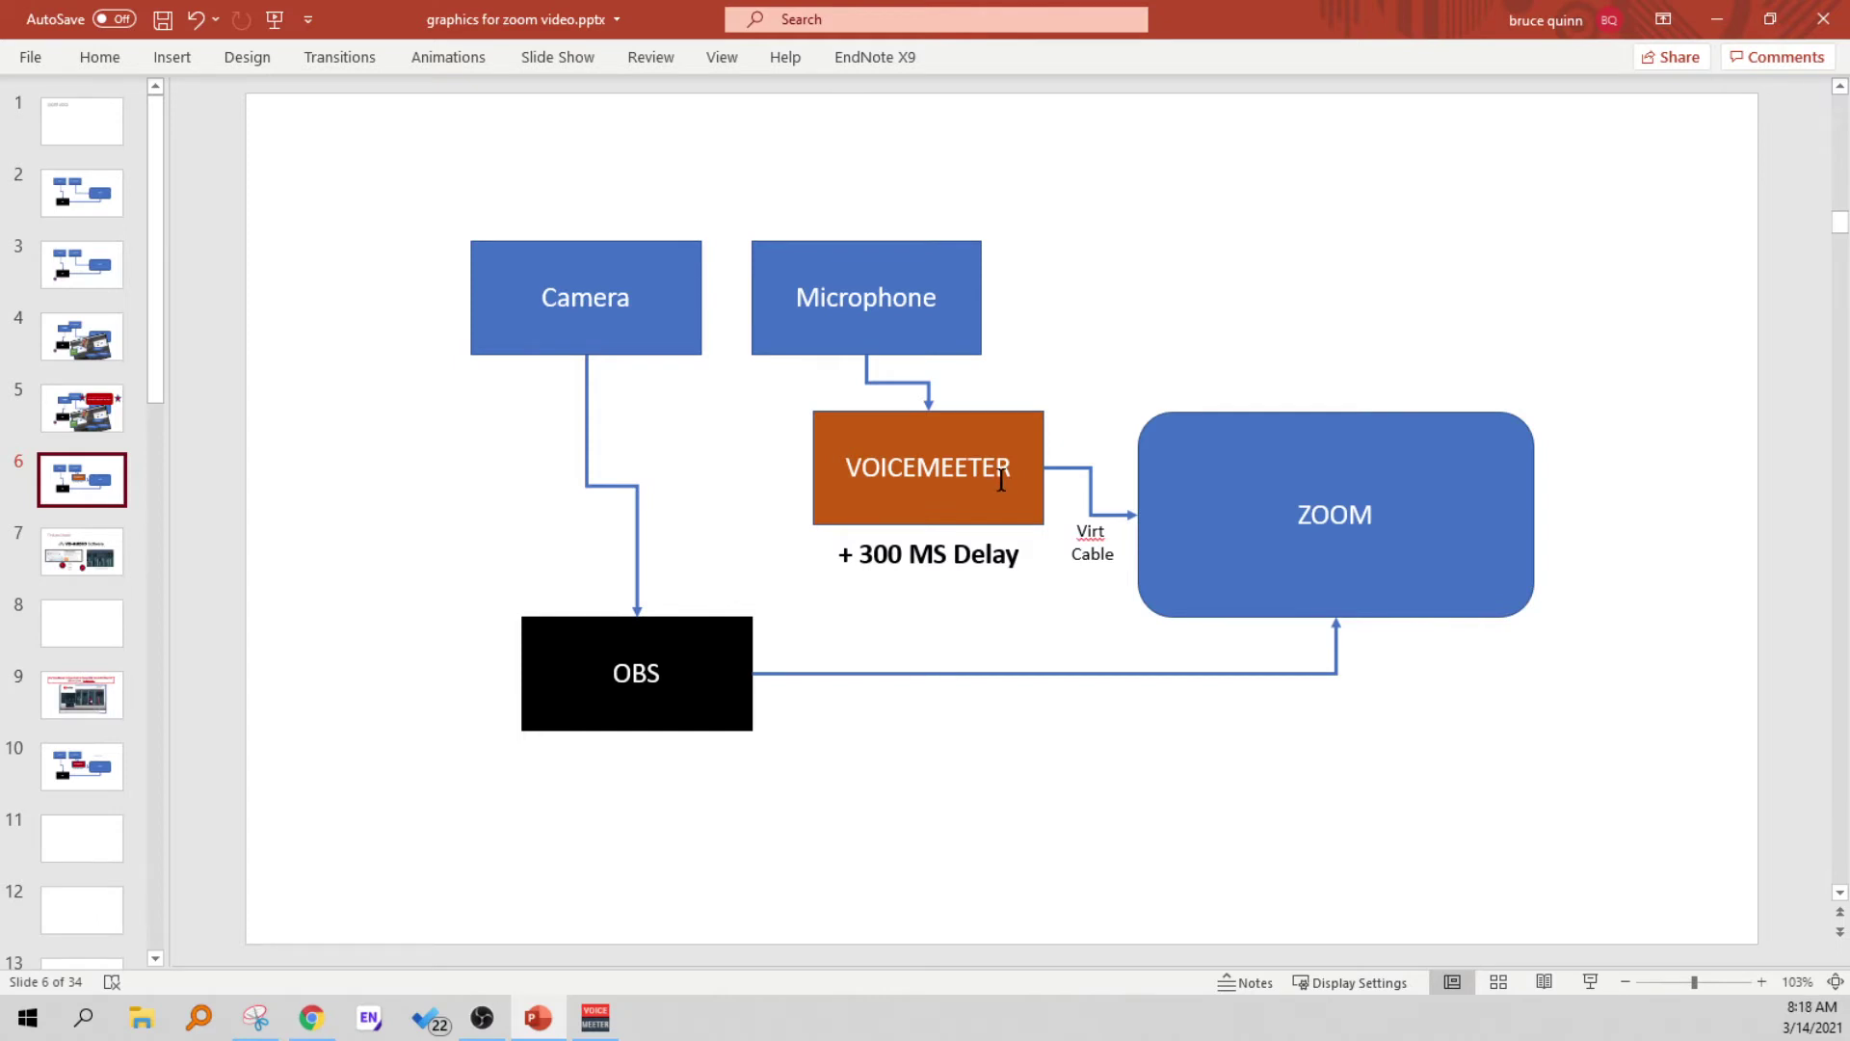
Step: Move past slide 7 to blank slide 8 and bring up the Voicemeeter mixer
scroll(1002, 481, "down", 1)
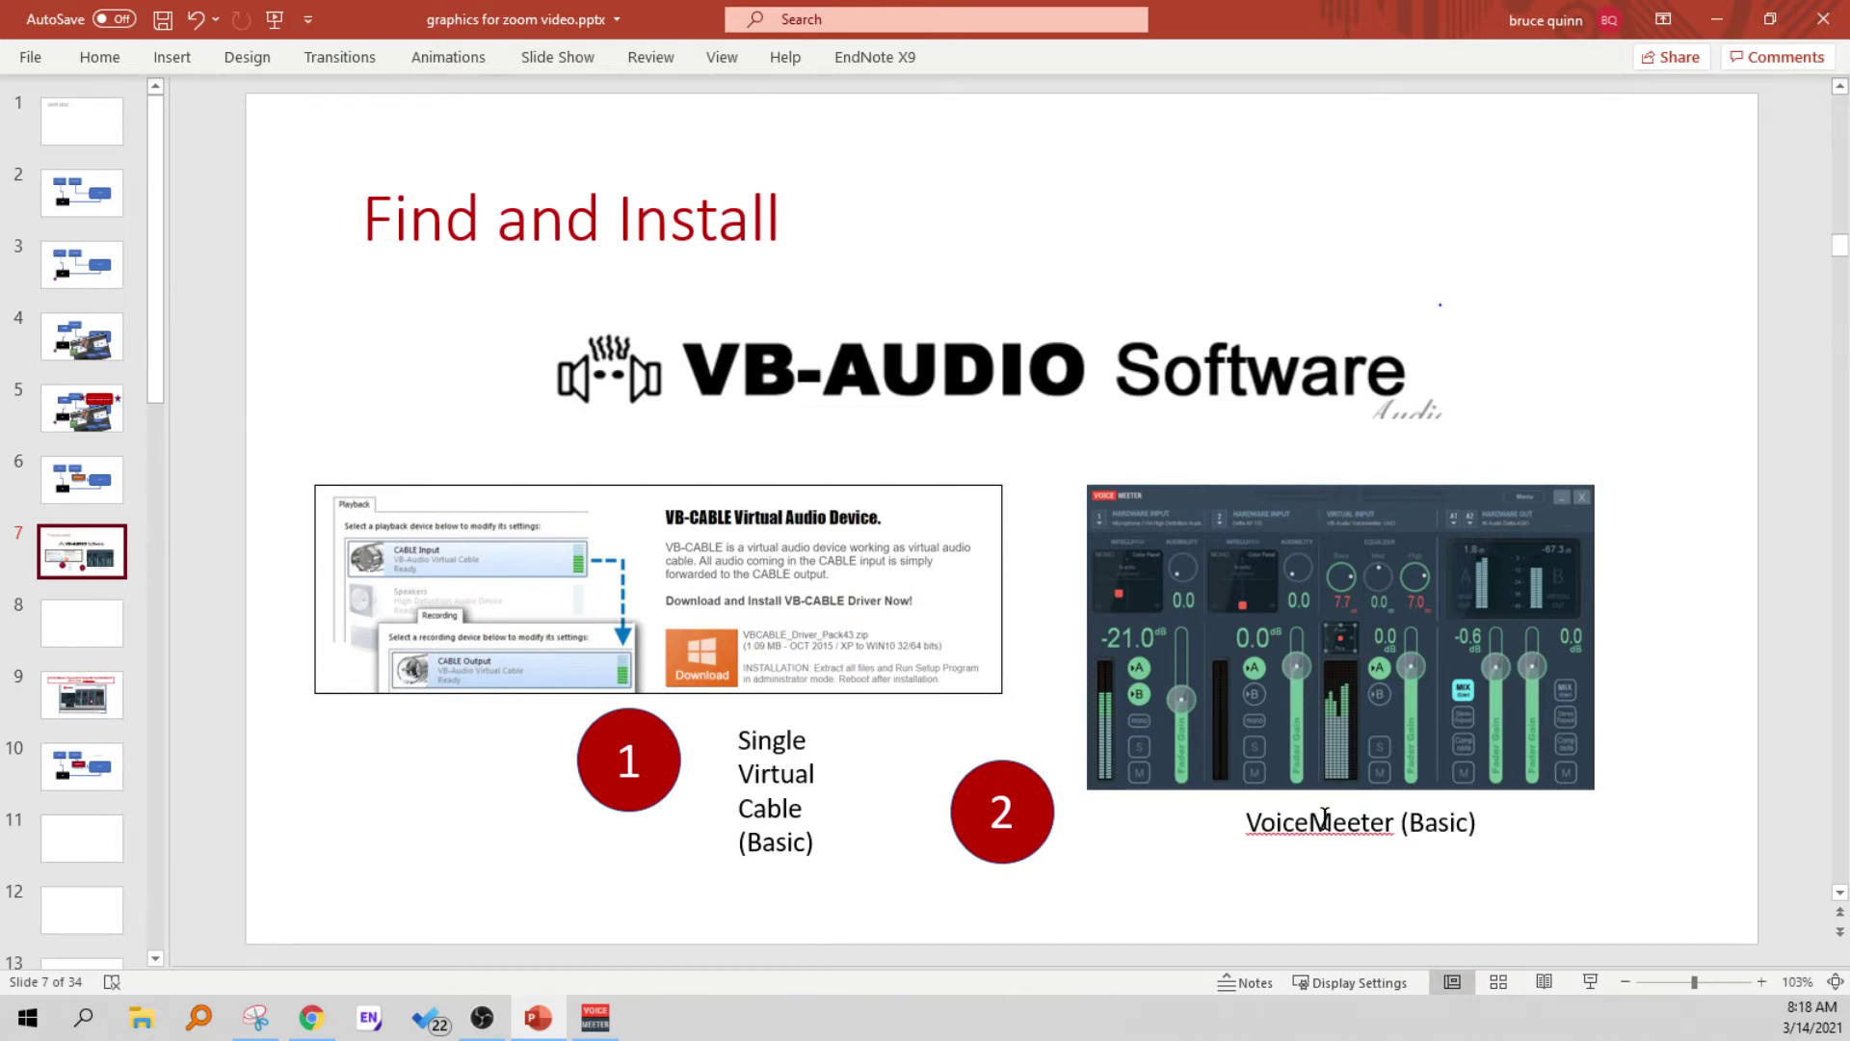
key("Page_Down")
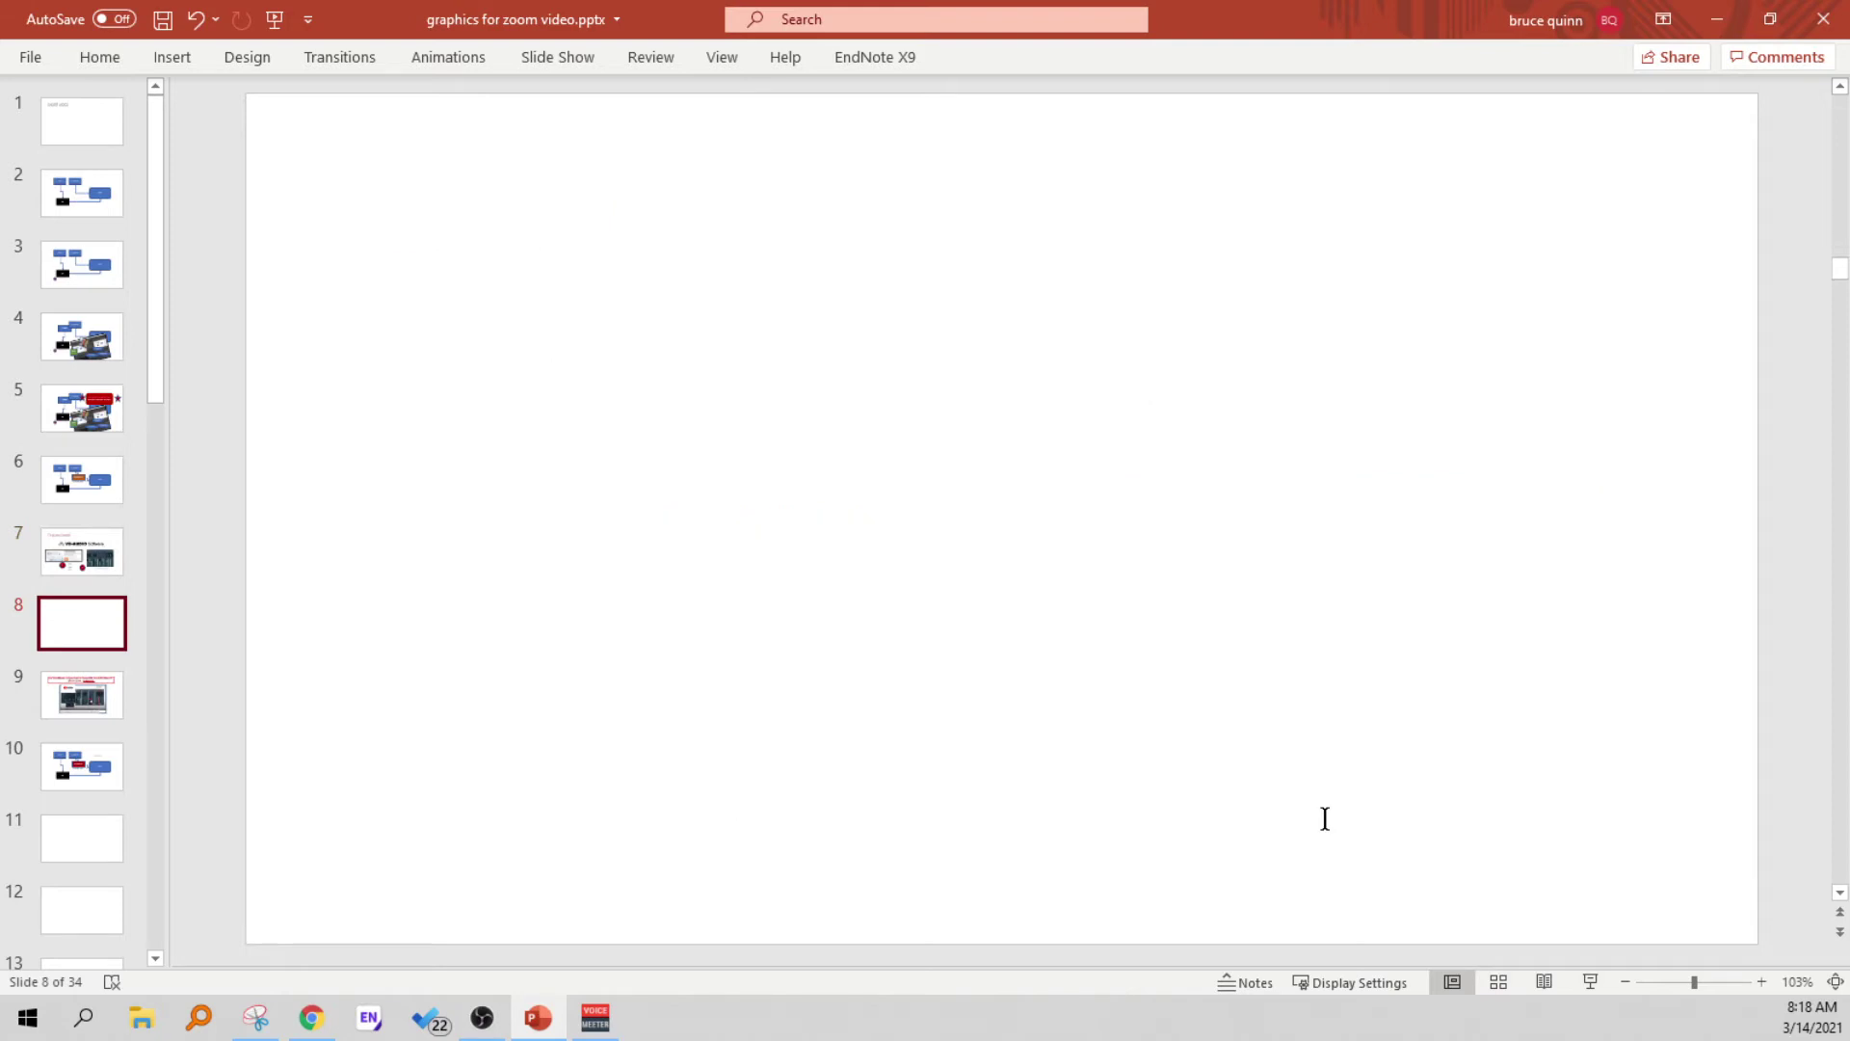
left_click(598, 1019)
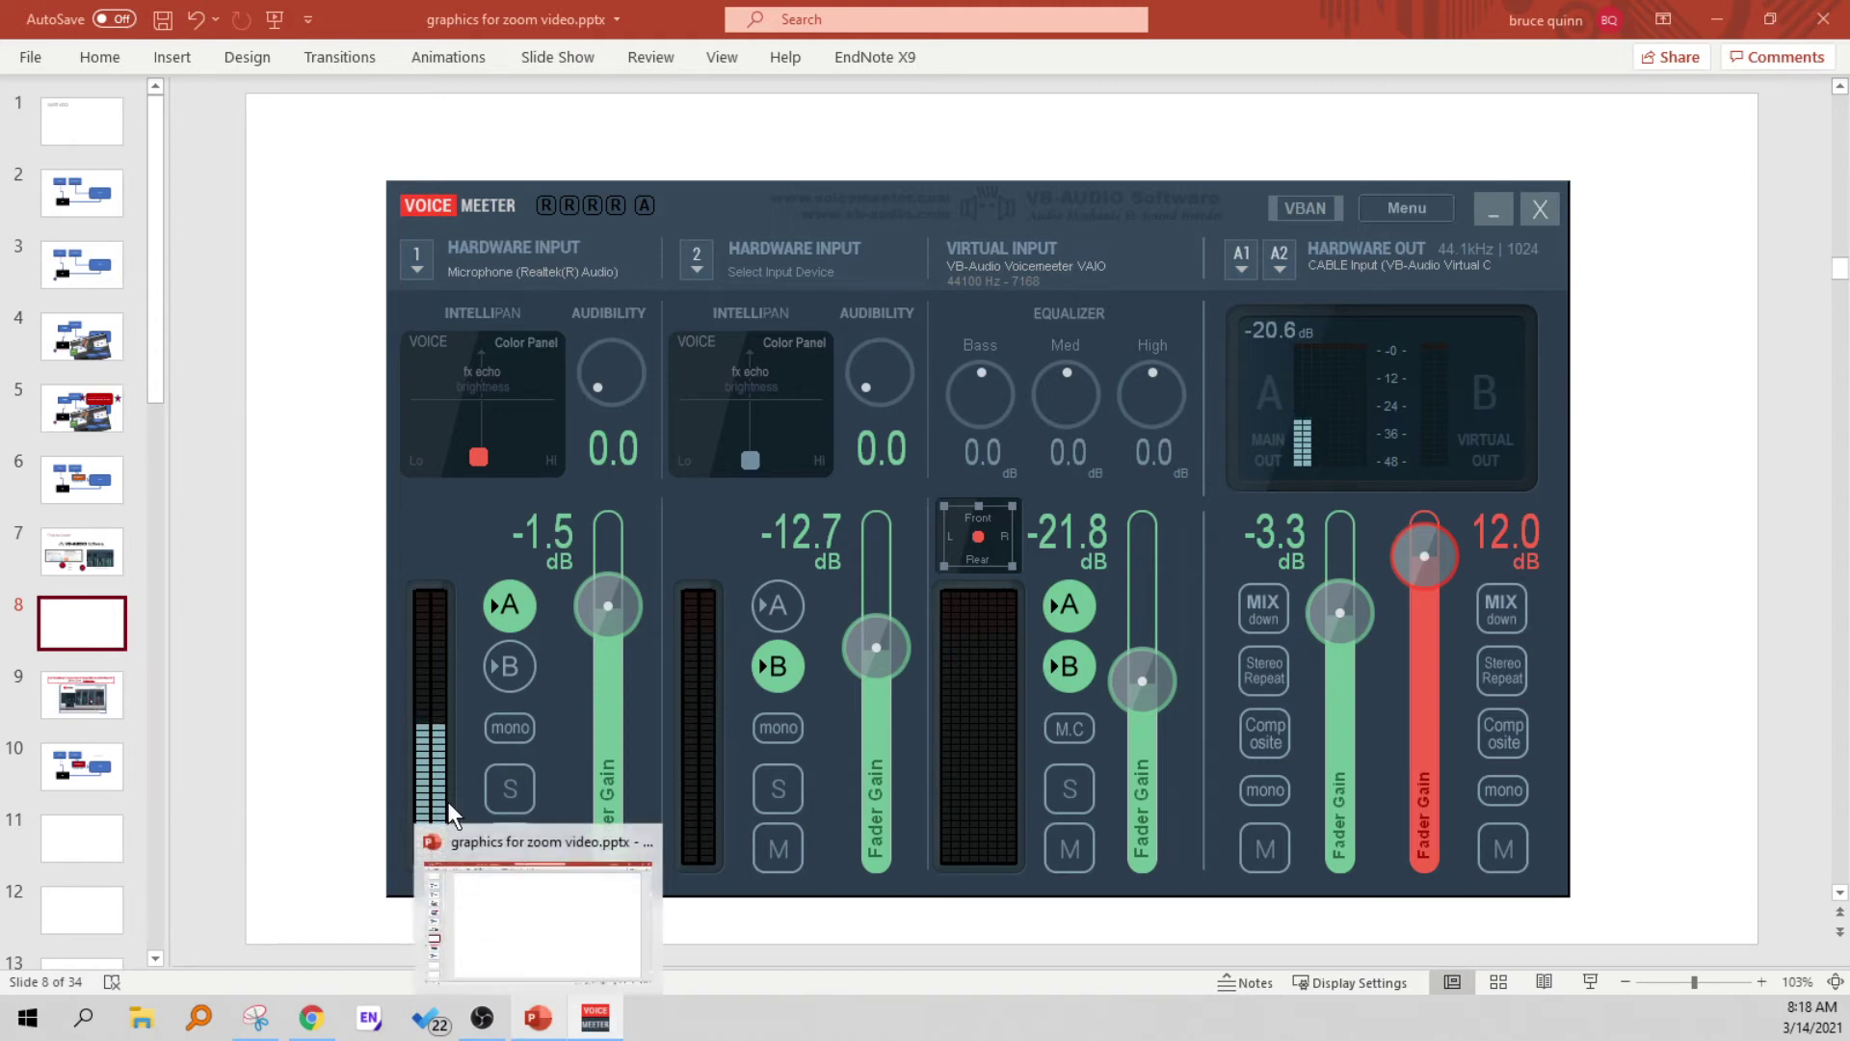
Step: Turn off all A/B routing and pull every input and output fader down to -inf
left_click(508, 607)
left_click(774, 667)
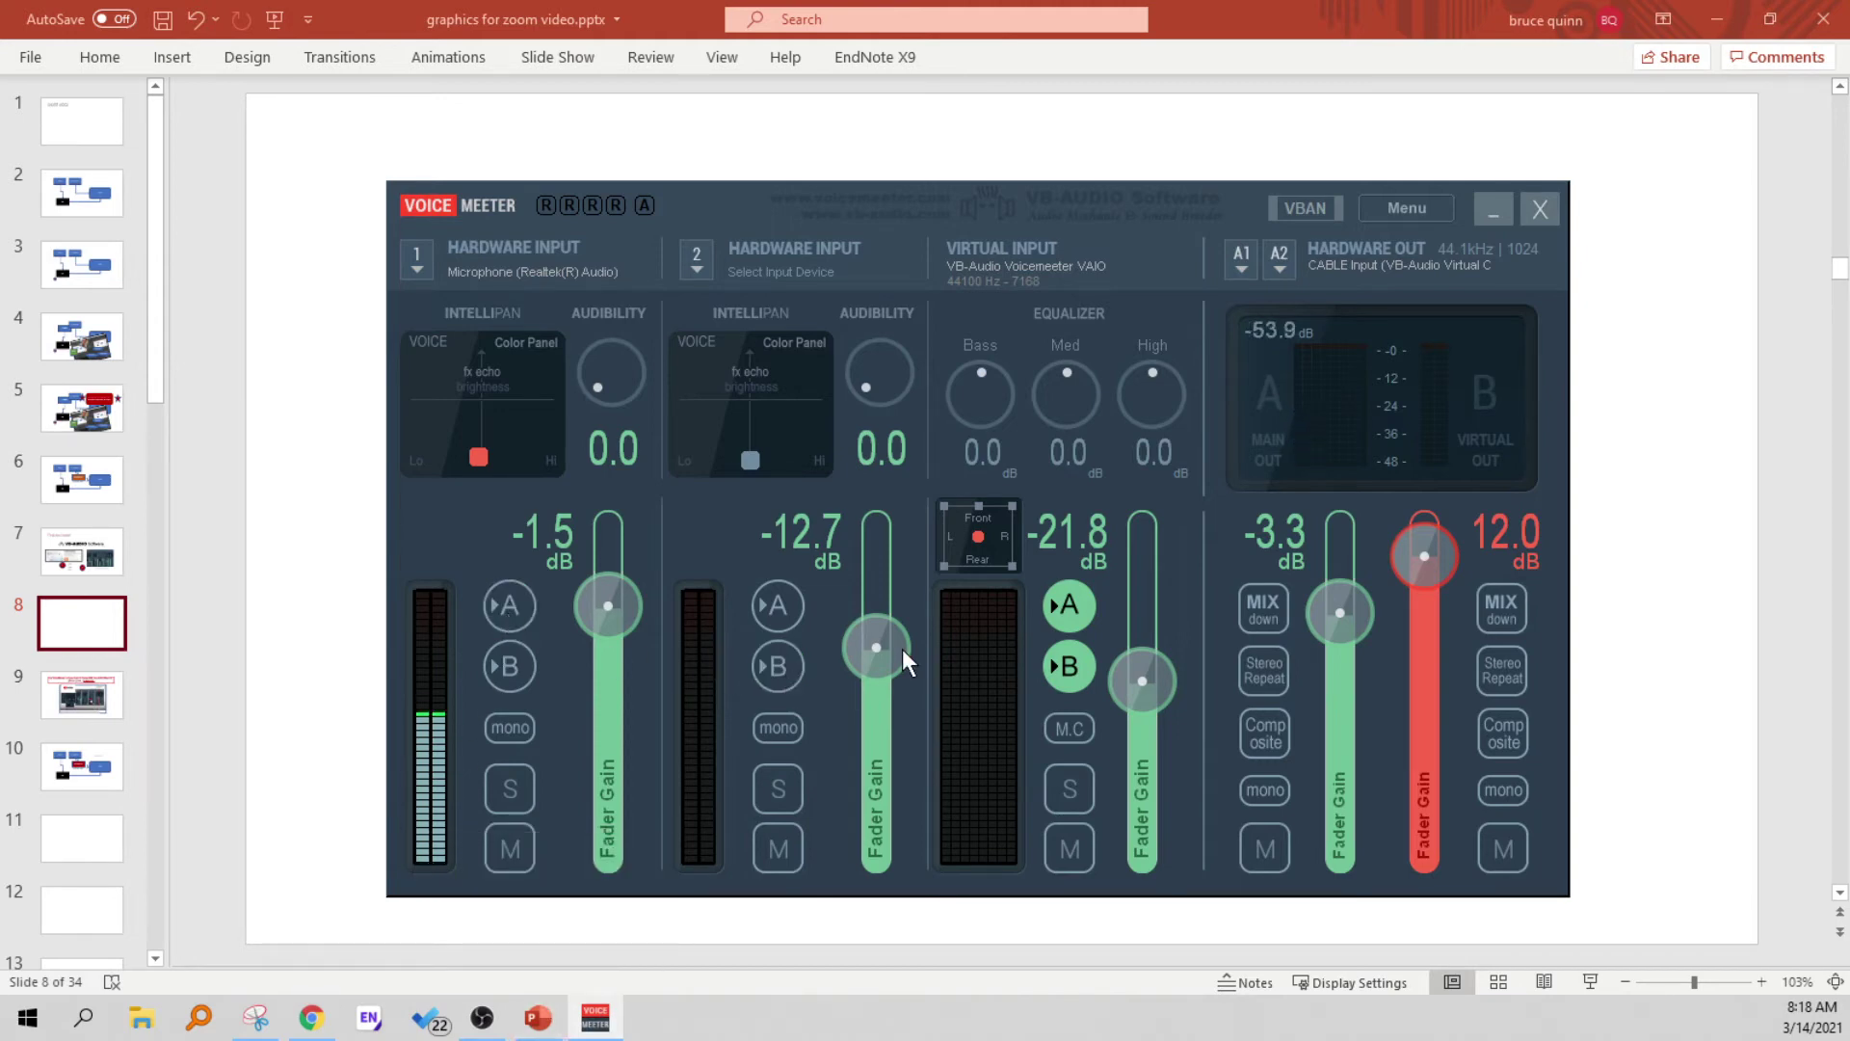
left_click(1063, 609)
left_click(1066, 670)
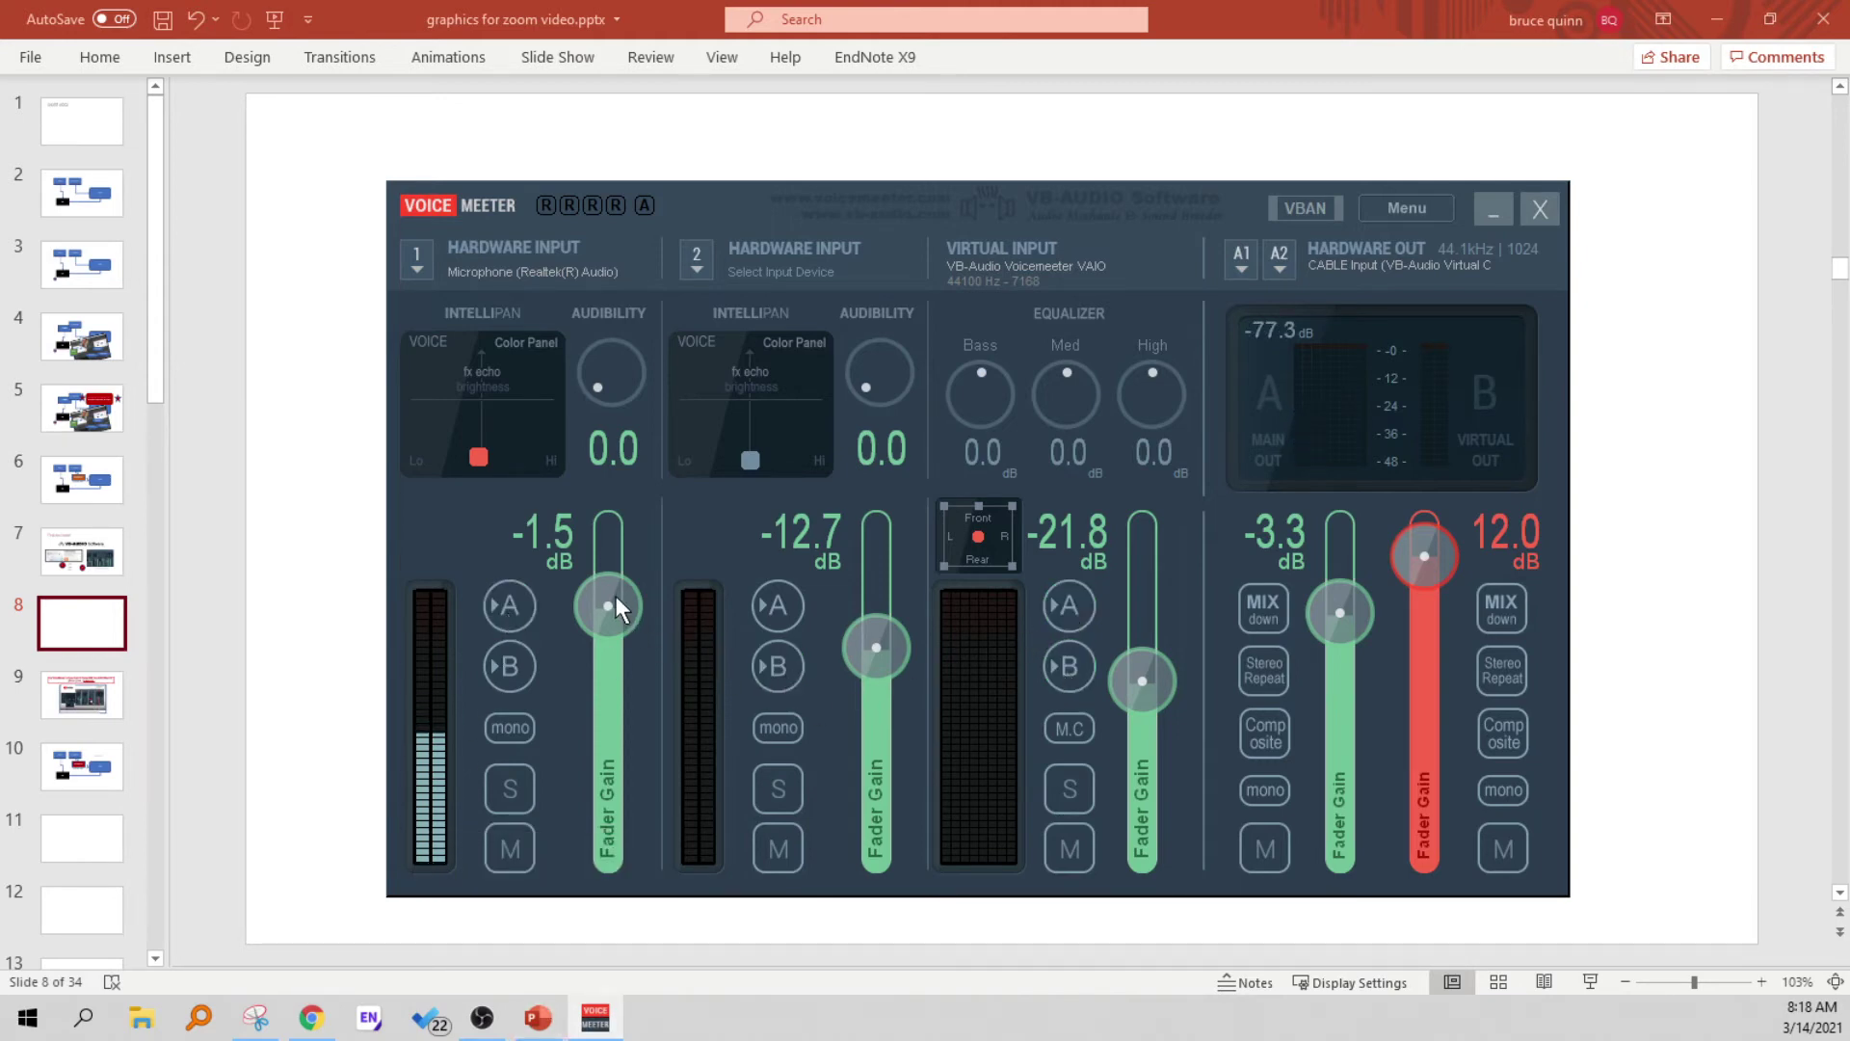
left_click_drag(617, 596, 620, 852)
left_click_drag(898, 665, 904, 834)
left_click_drag(1139, 684, 1144, 842)
left_click_drag(1325, 681, 1357, 783)
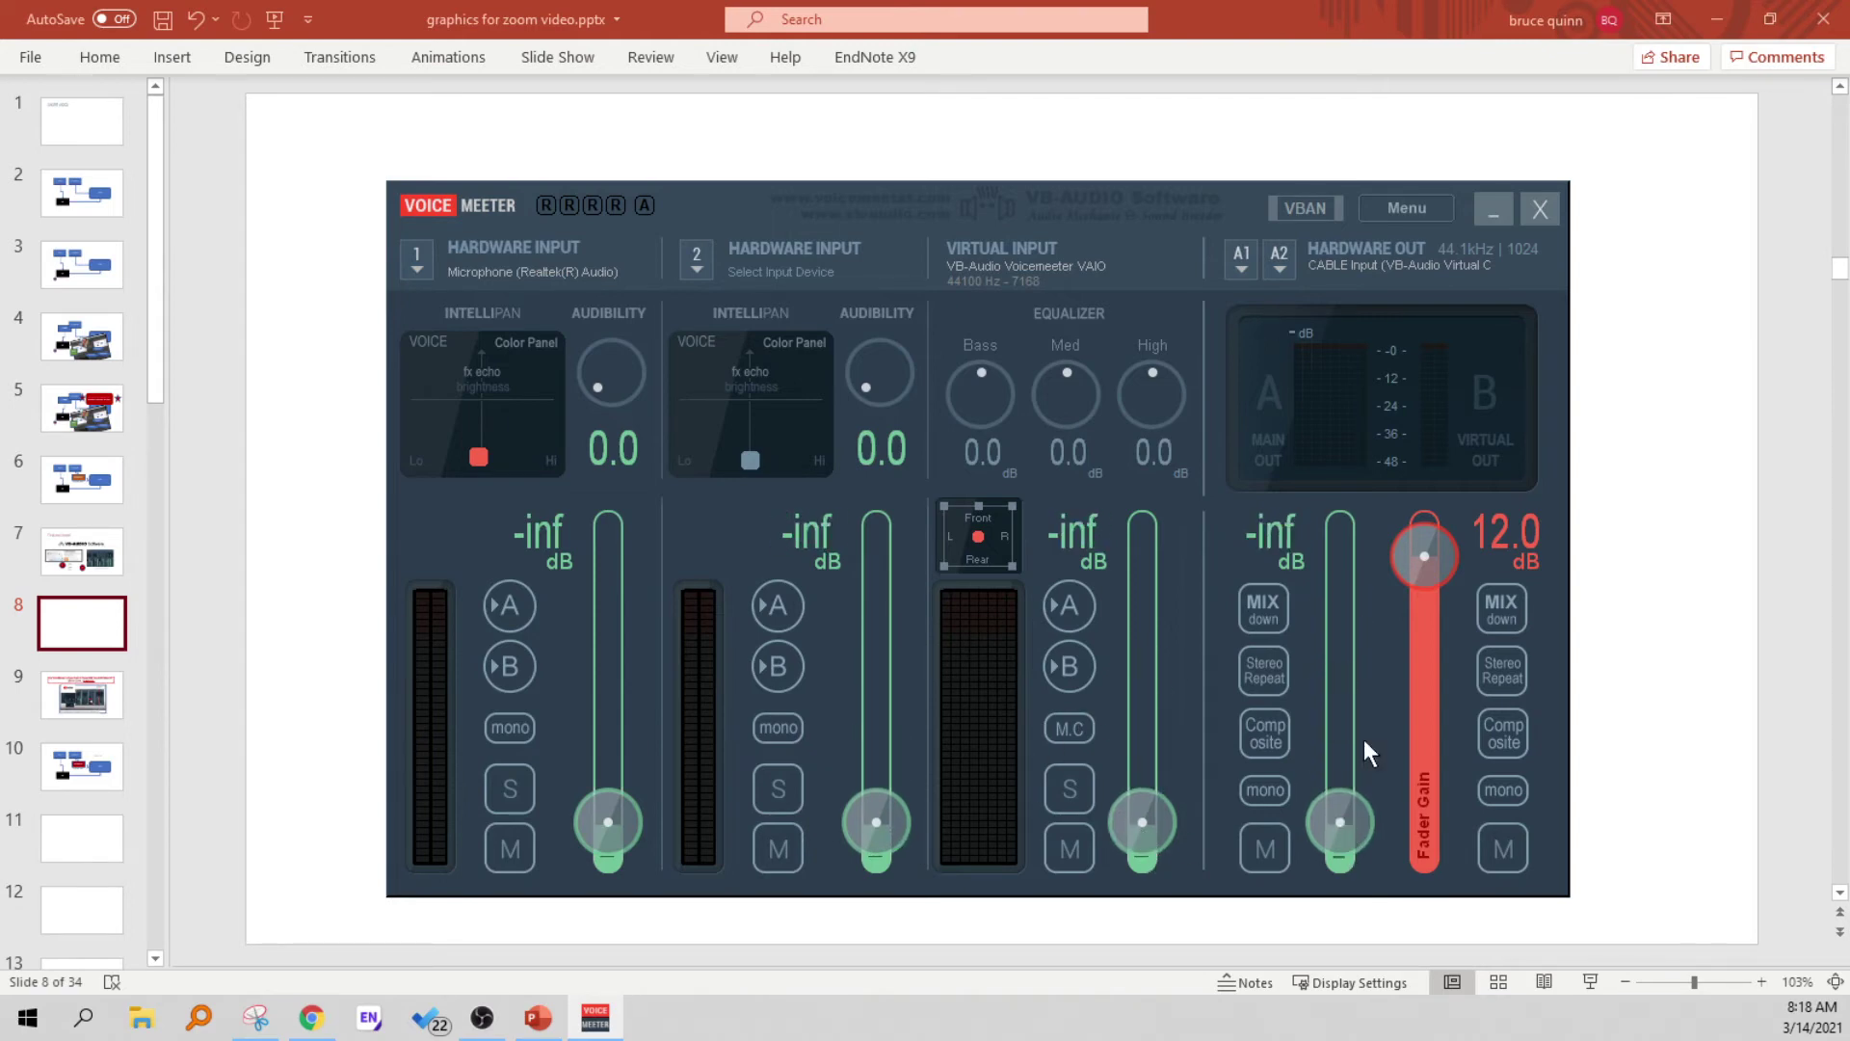
left_click_drag(1421, 554, 1421, 859)
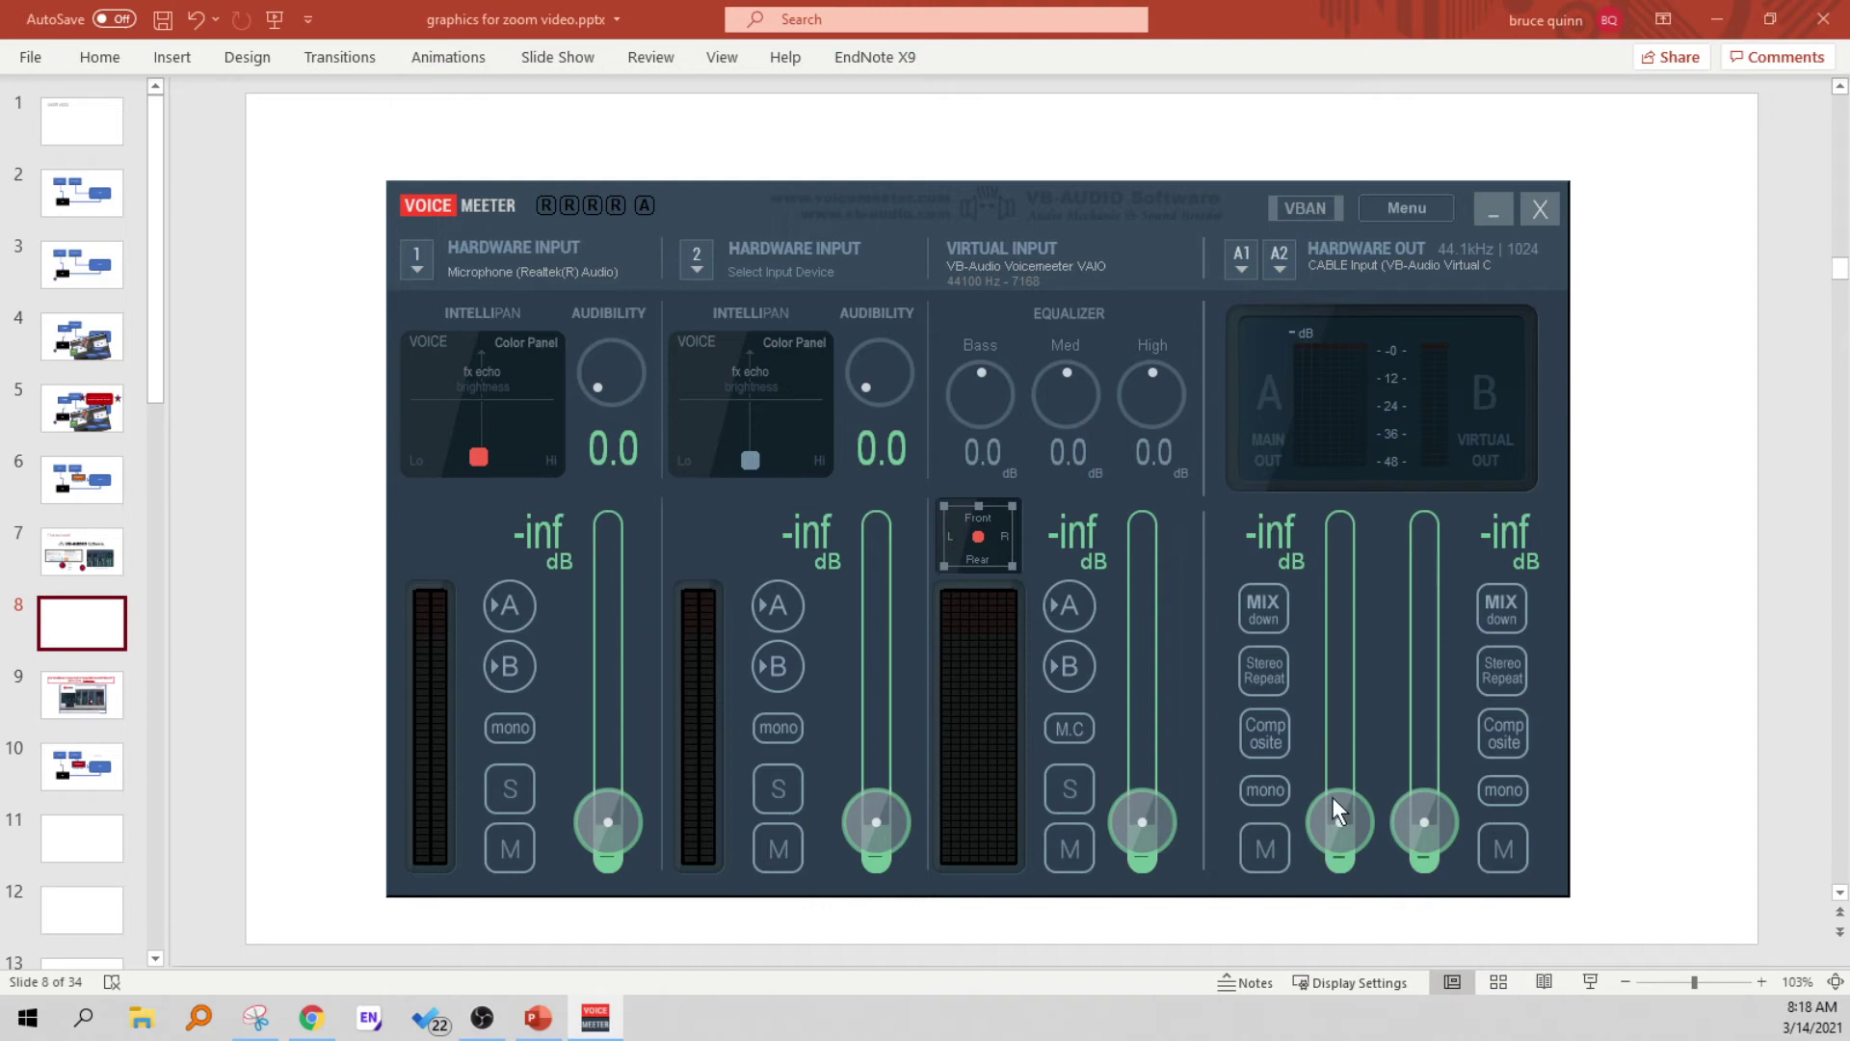
Step: Set input 1 to the Realtek microphone at -4.6 dB and leave input 2 without a device
left_click(424, 259)
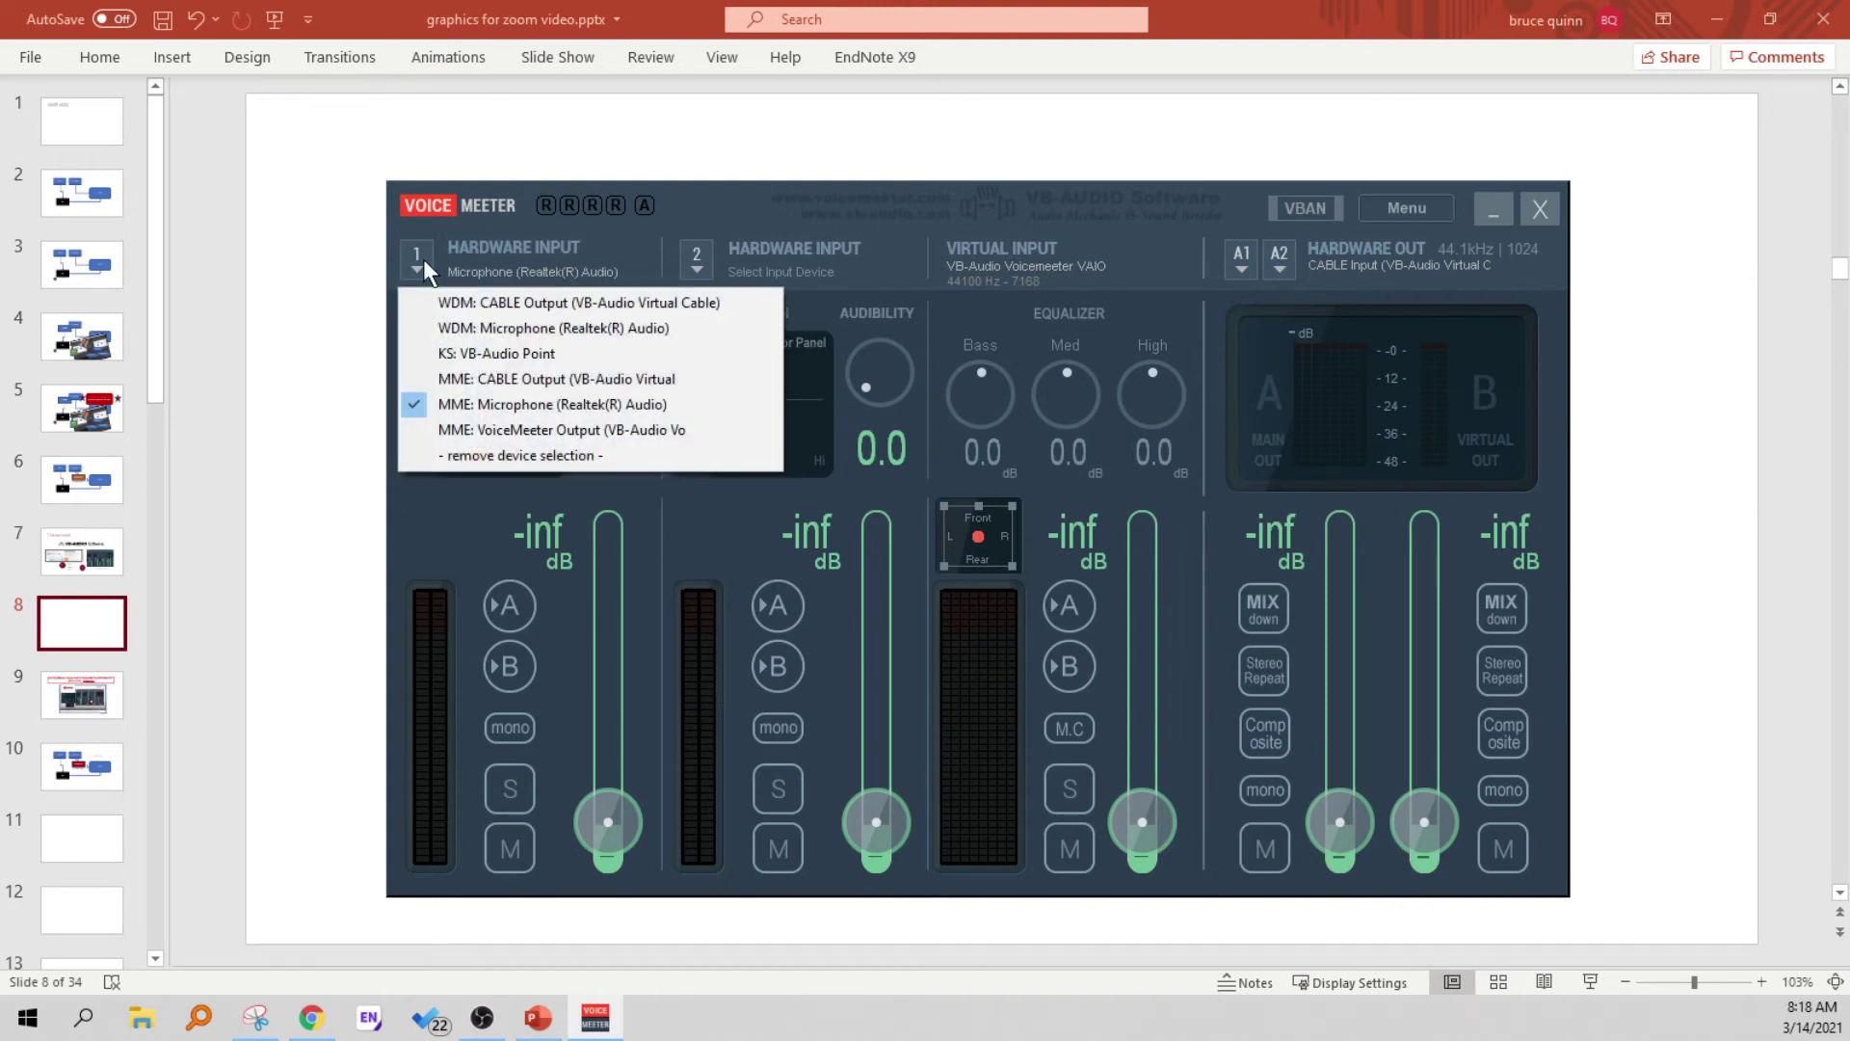
left_click(454, 404)
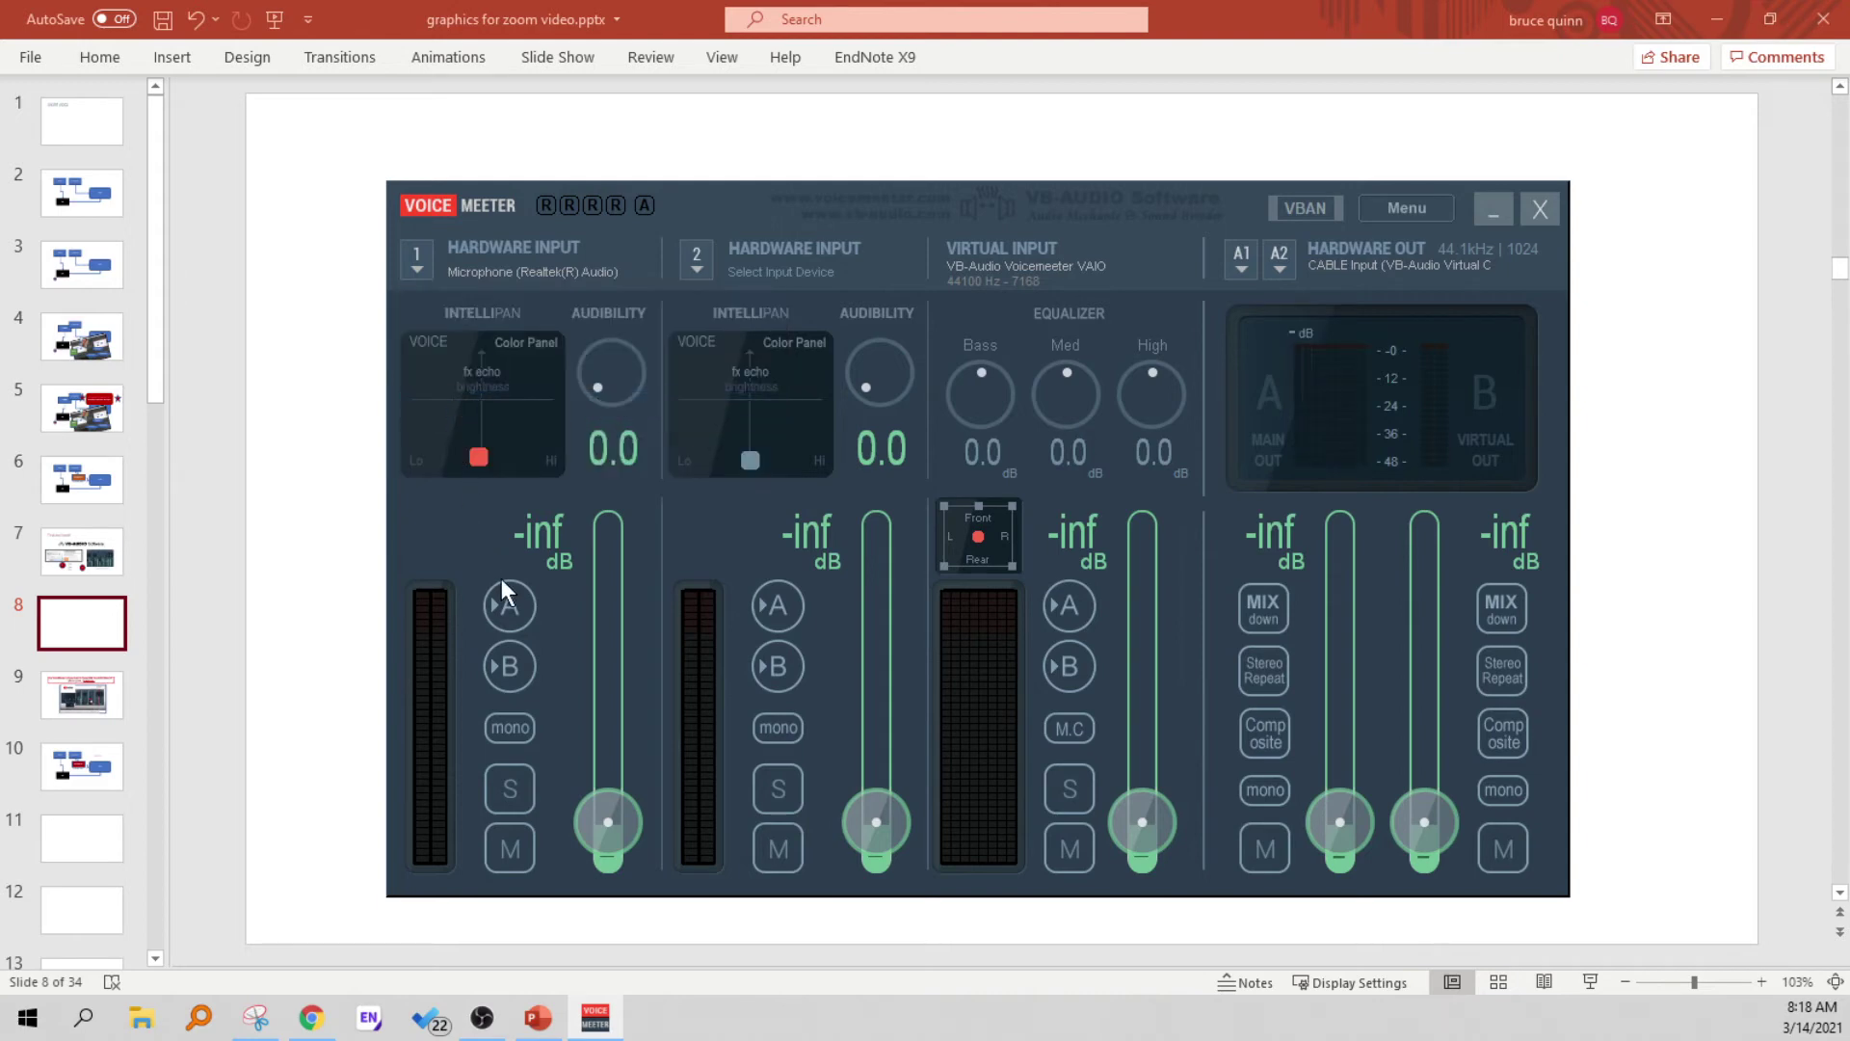
left_click_drag(605, 806, 617, 644)
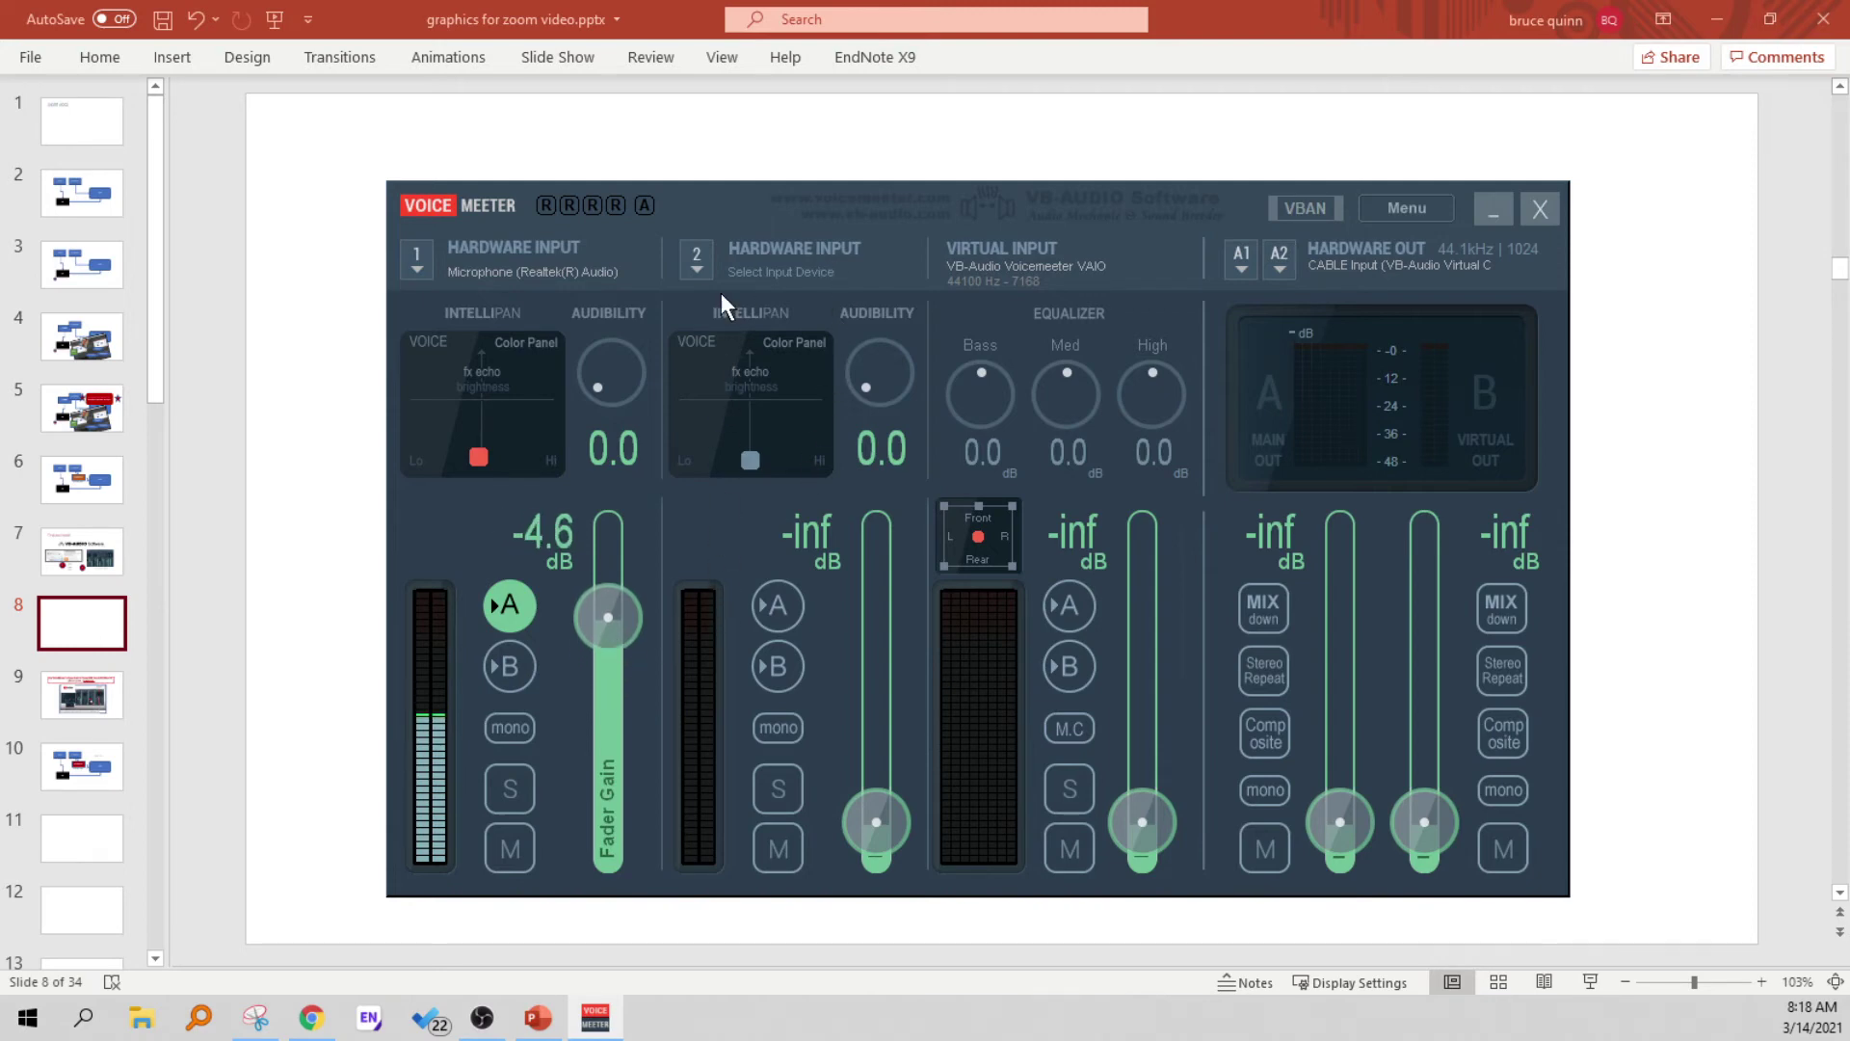
left_click(704, 265)
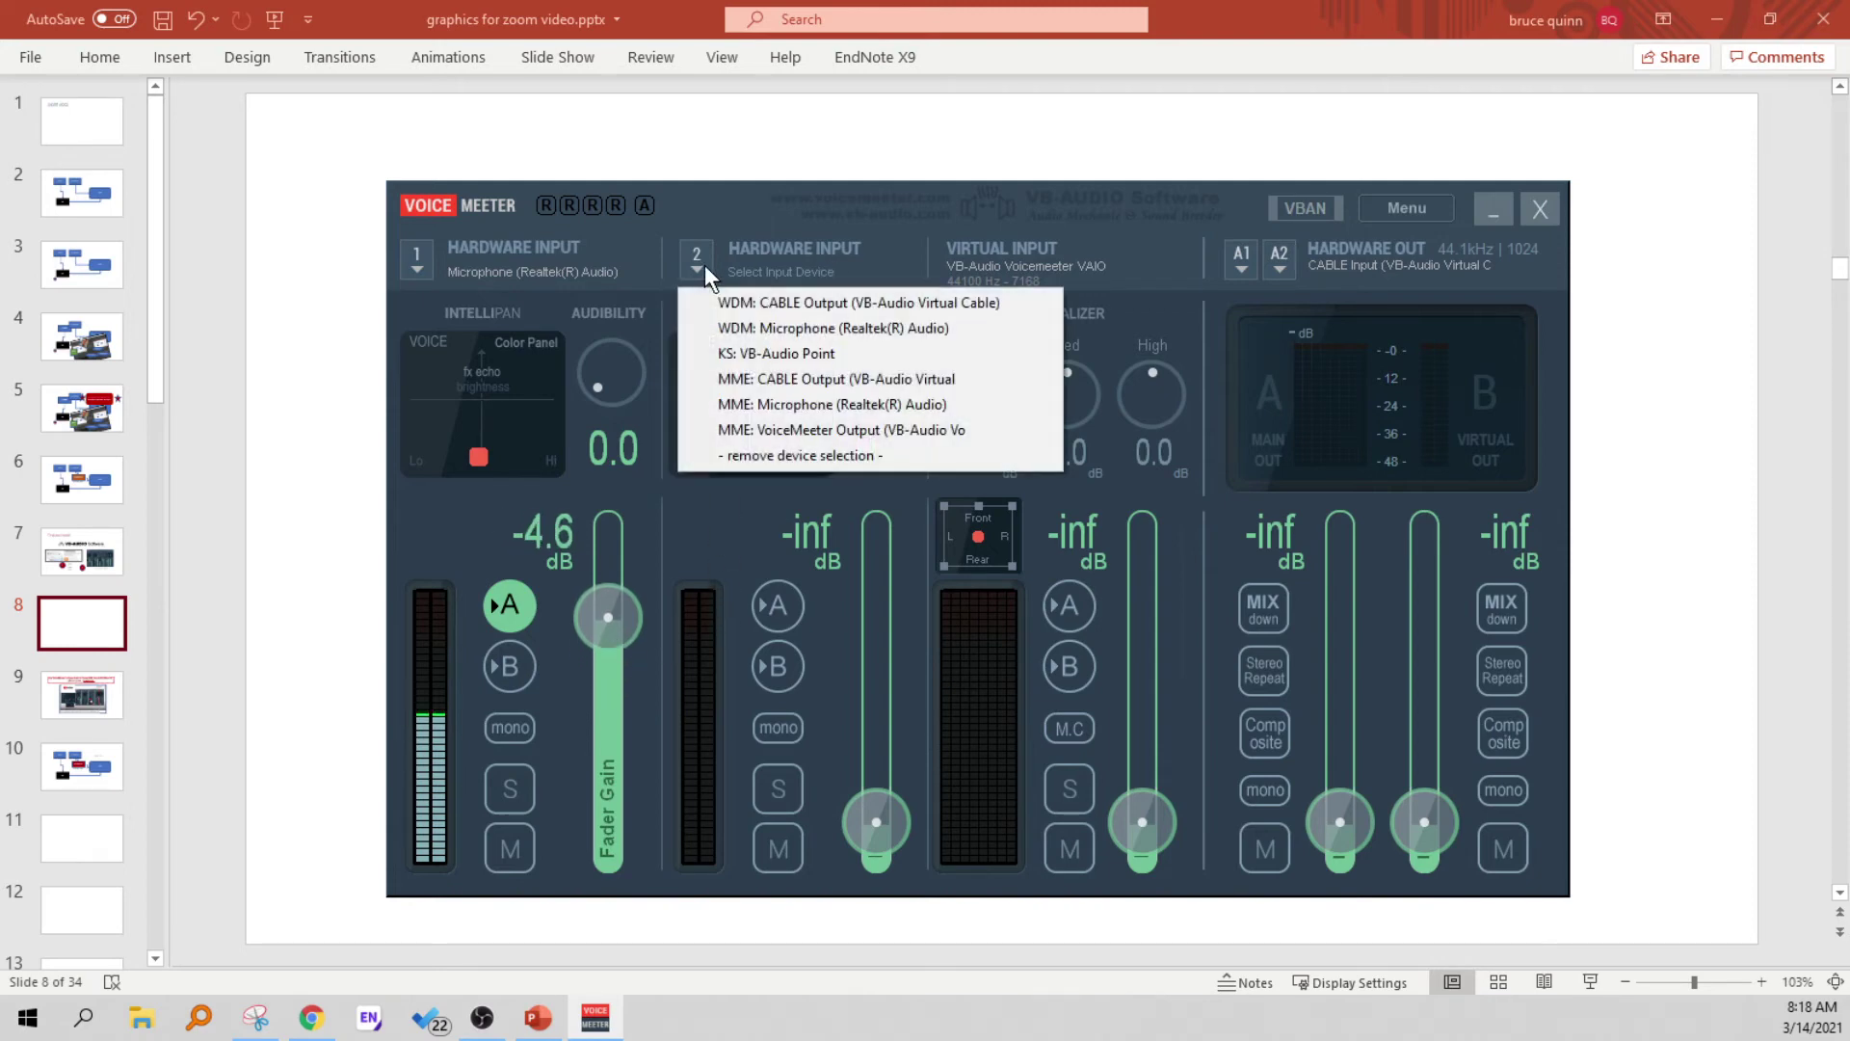
left_click(726, 458)
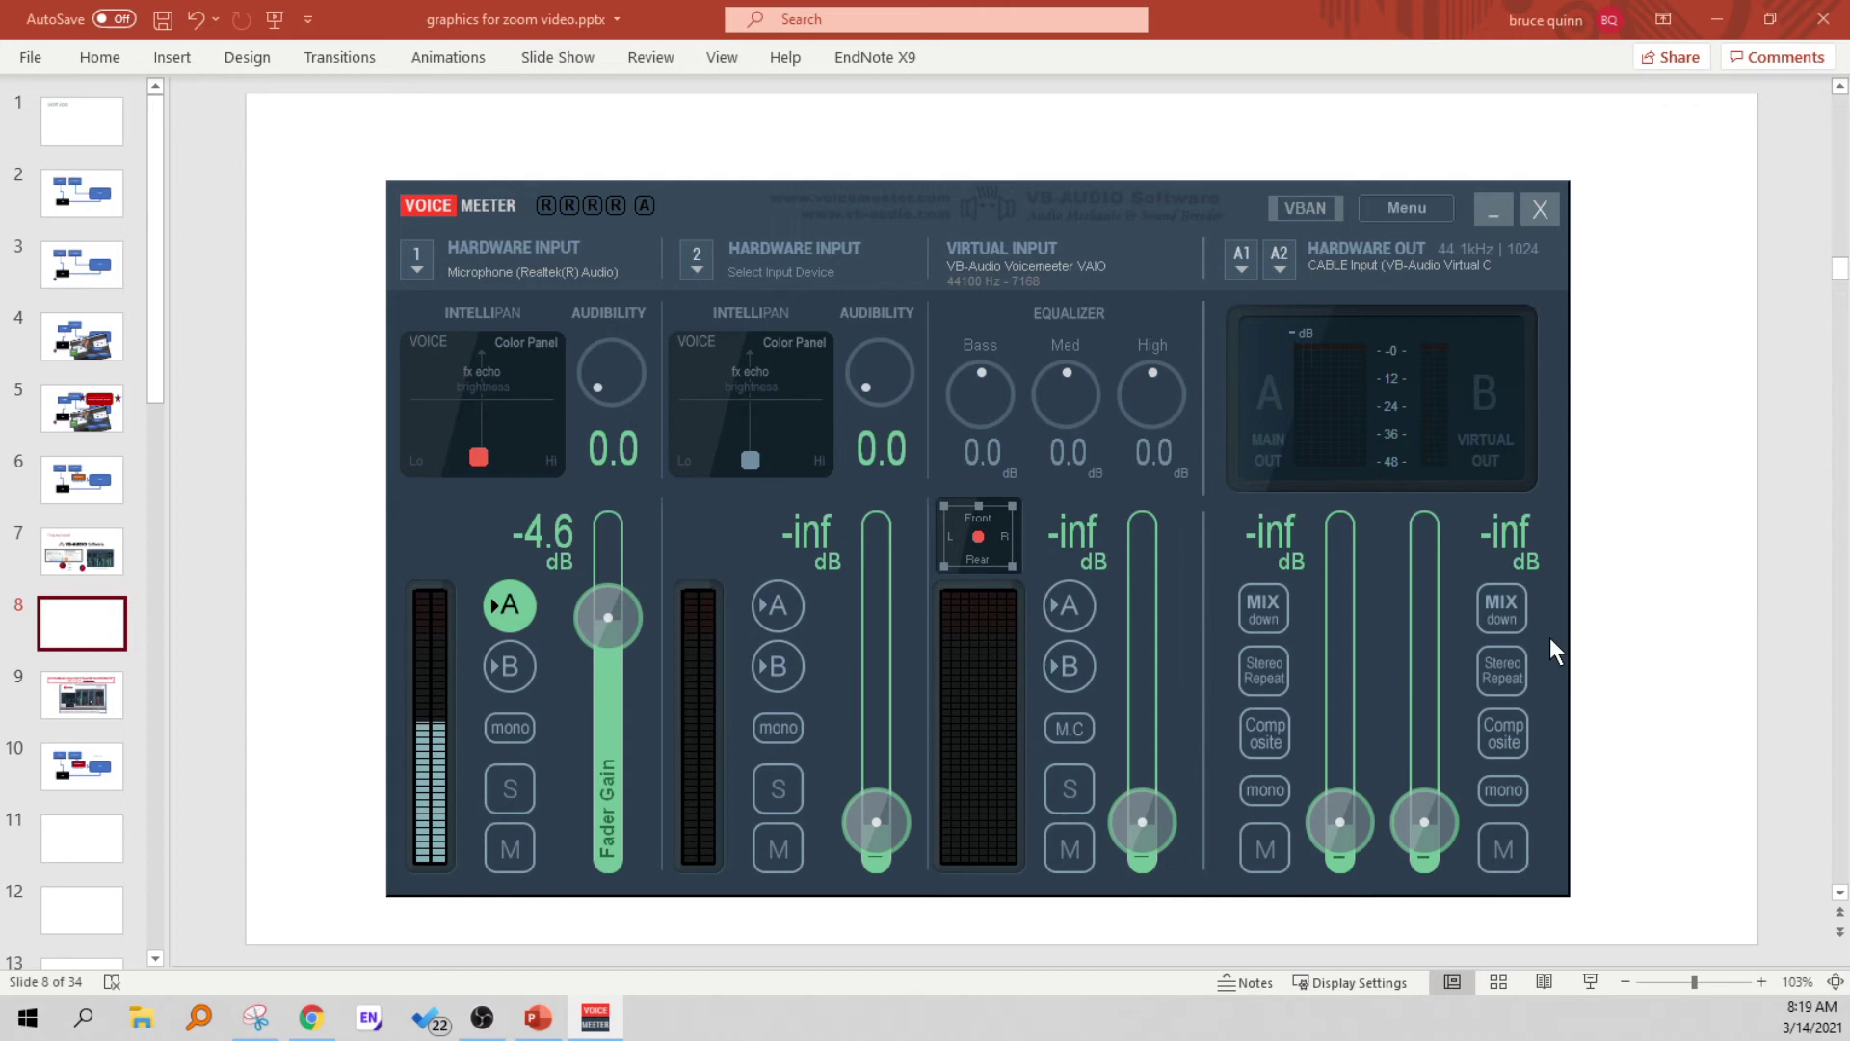
Step: Route output A1 to MME CABLE Input at -1.8 dB and bring up System Settings
left_click(1238, 260)
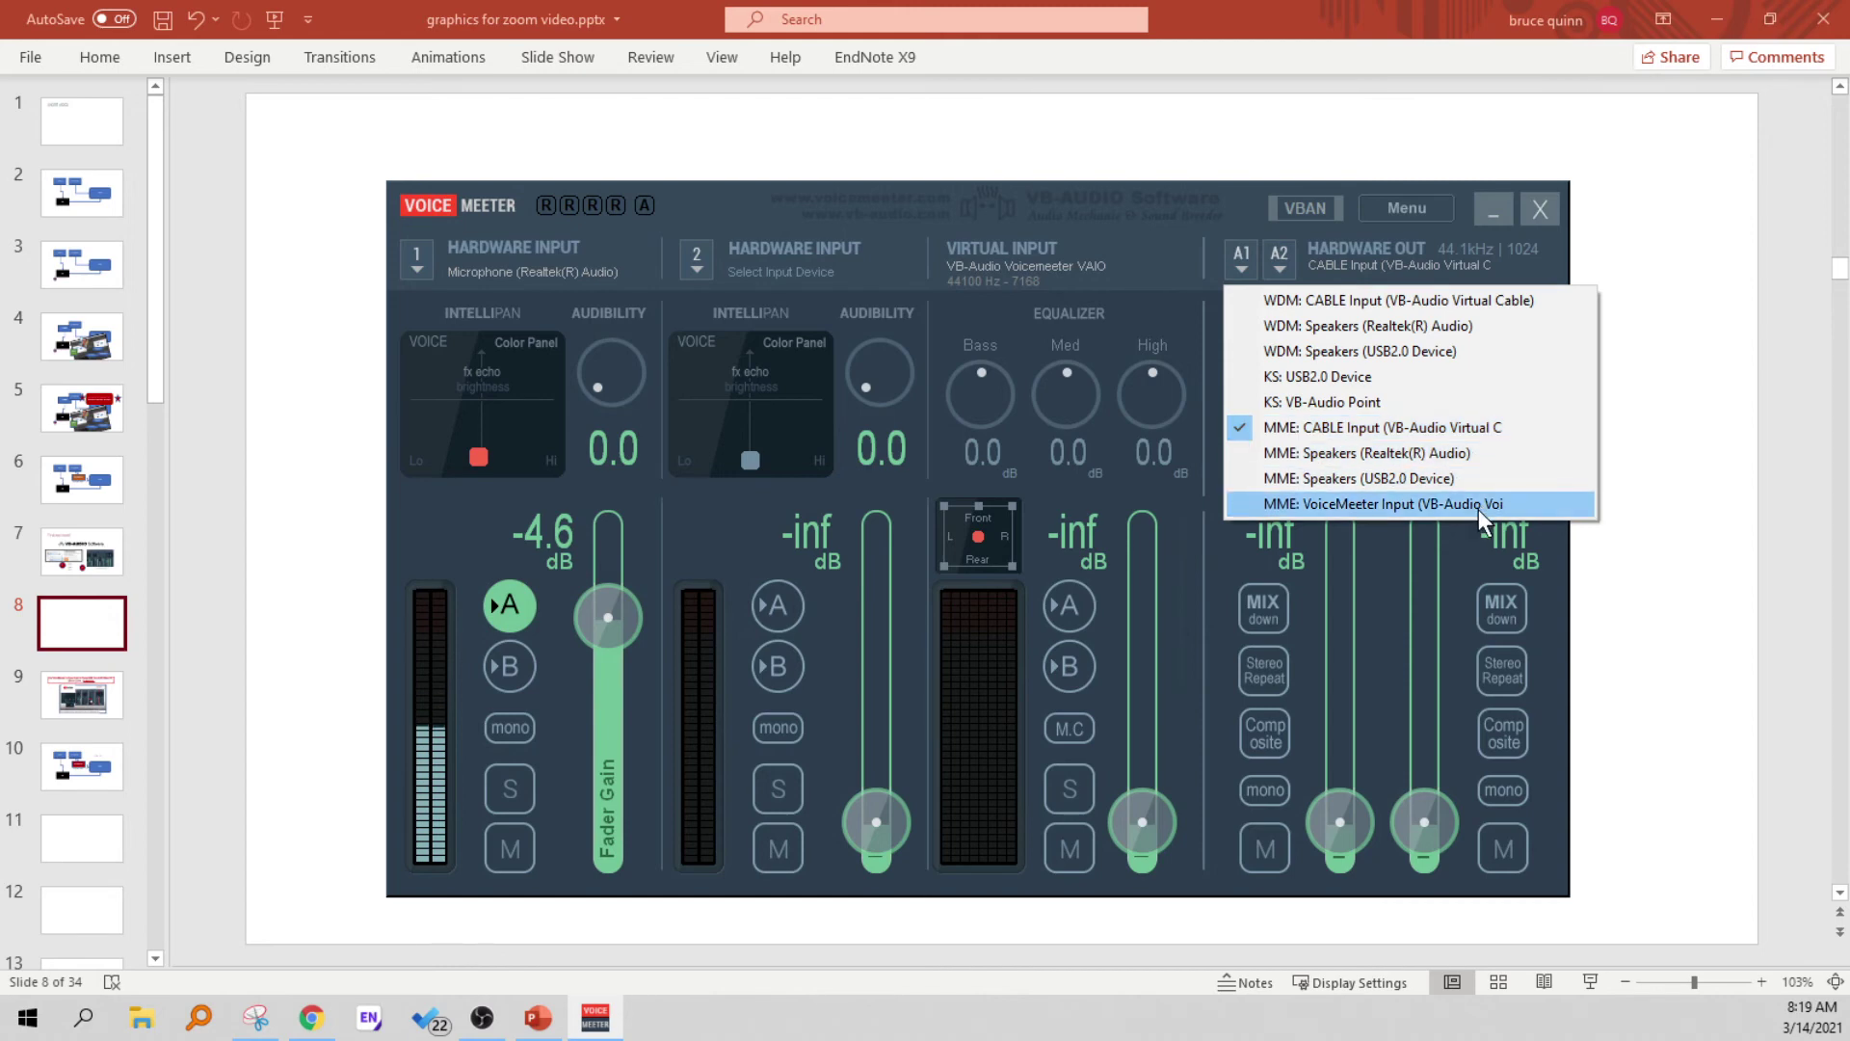
left_click(1415, 428)
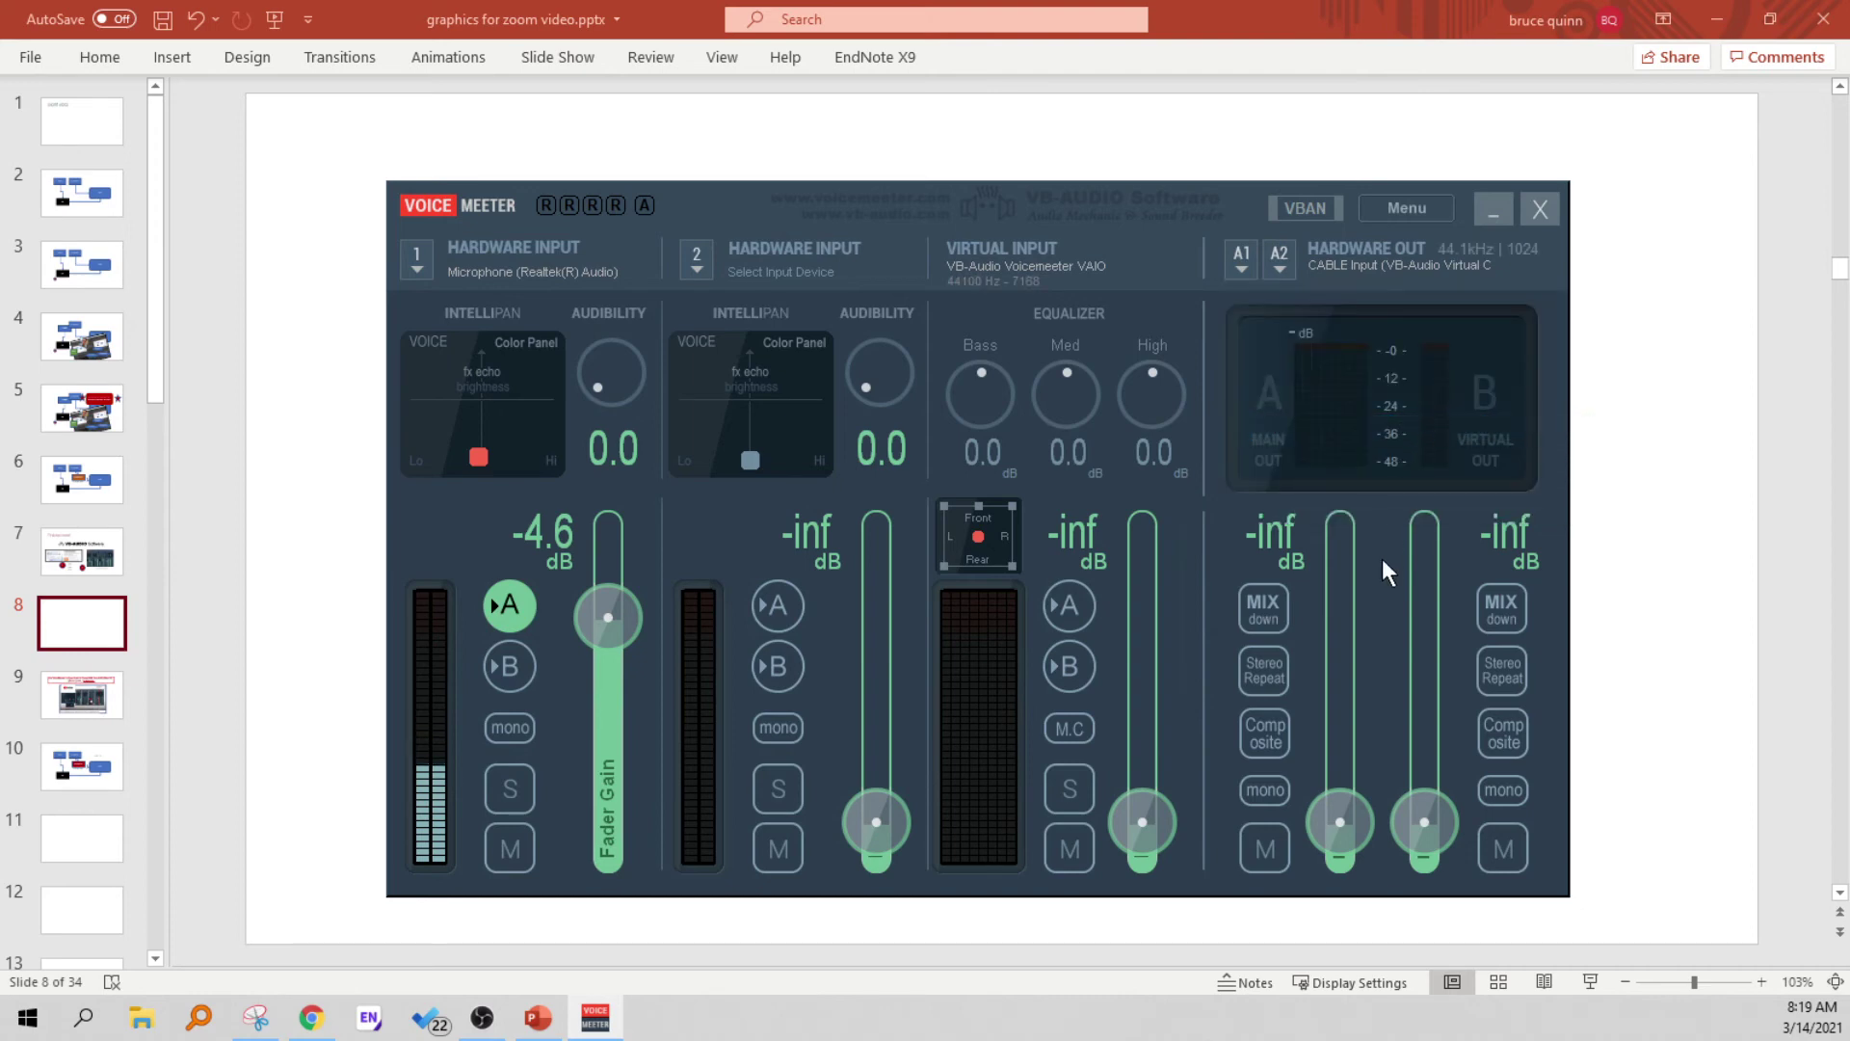
left_click_drag(1347, 826, 1349, 609)
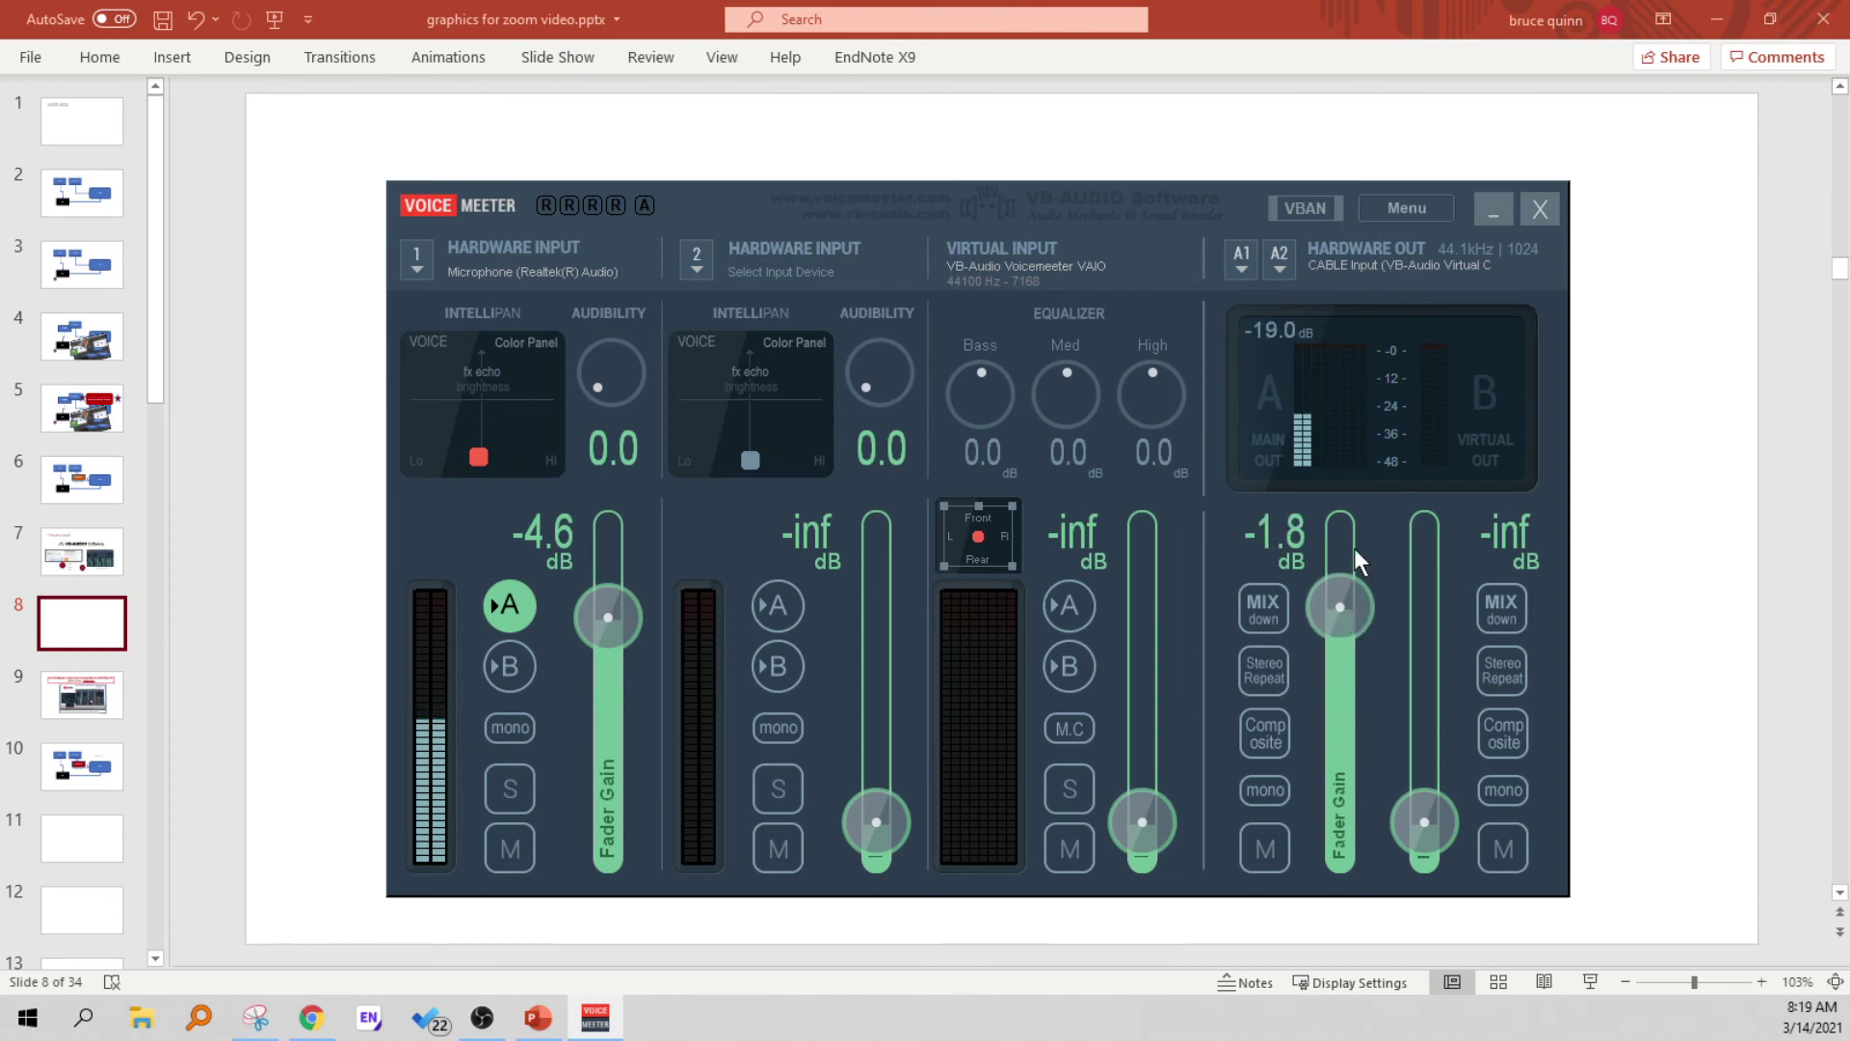
left_click(1379, 410)
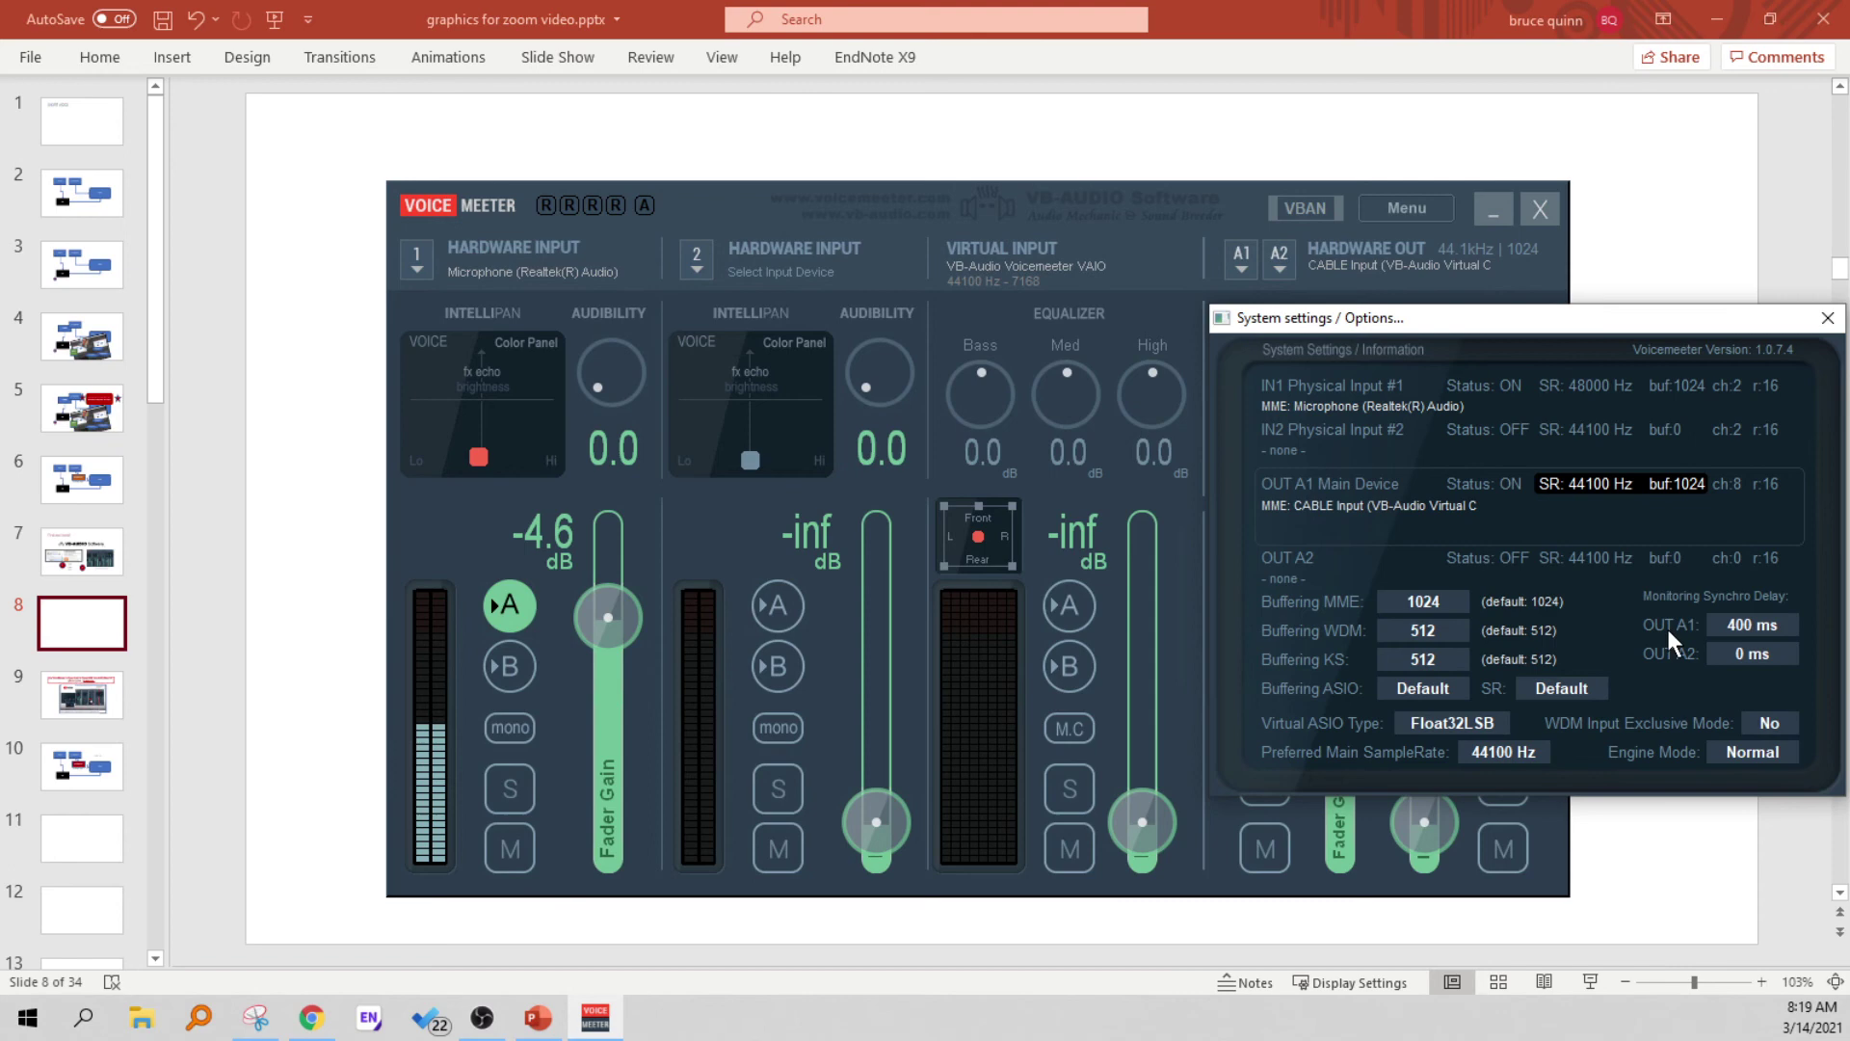
Step: Set the OUT A1 synchro delay to 300 ms, close System Settings, and return to PowerPoint
double_click(1734, 625)
type("300")
key("Return")
left_click(1827, 319)
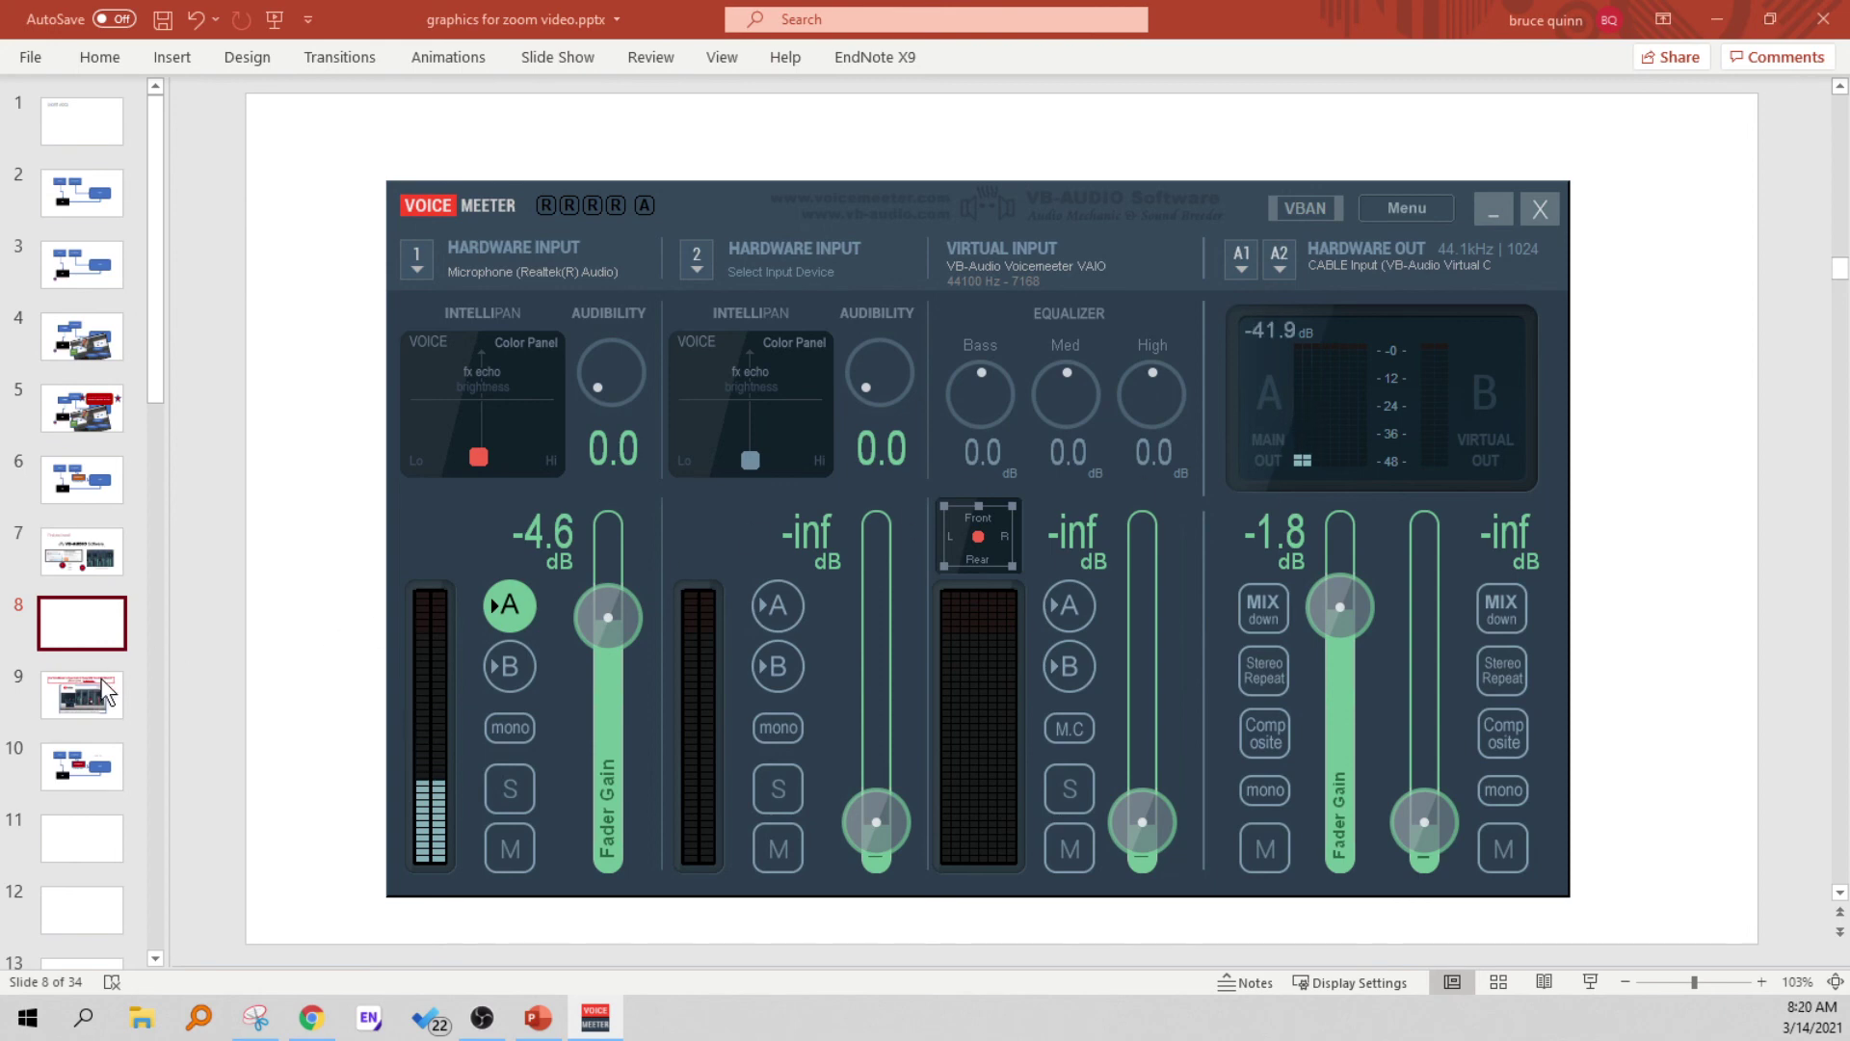
left_click(91, 699)
Step: Step through slides 9 and 10 via the slide thumbnails to the final VOICEMEETER diagram
left_click(91, 699)
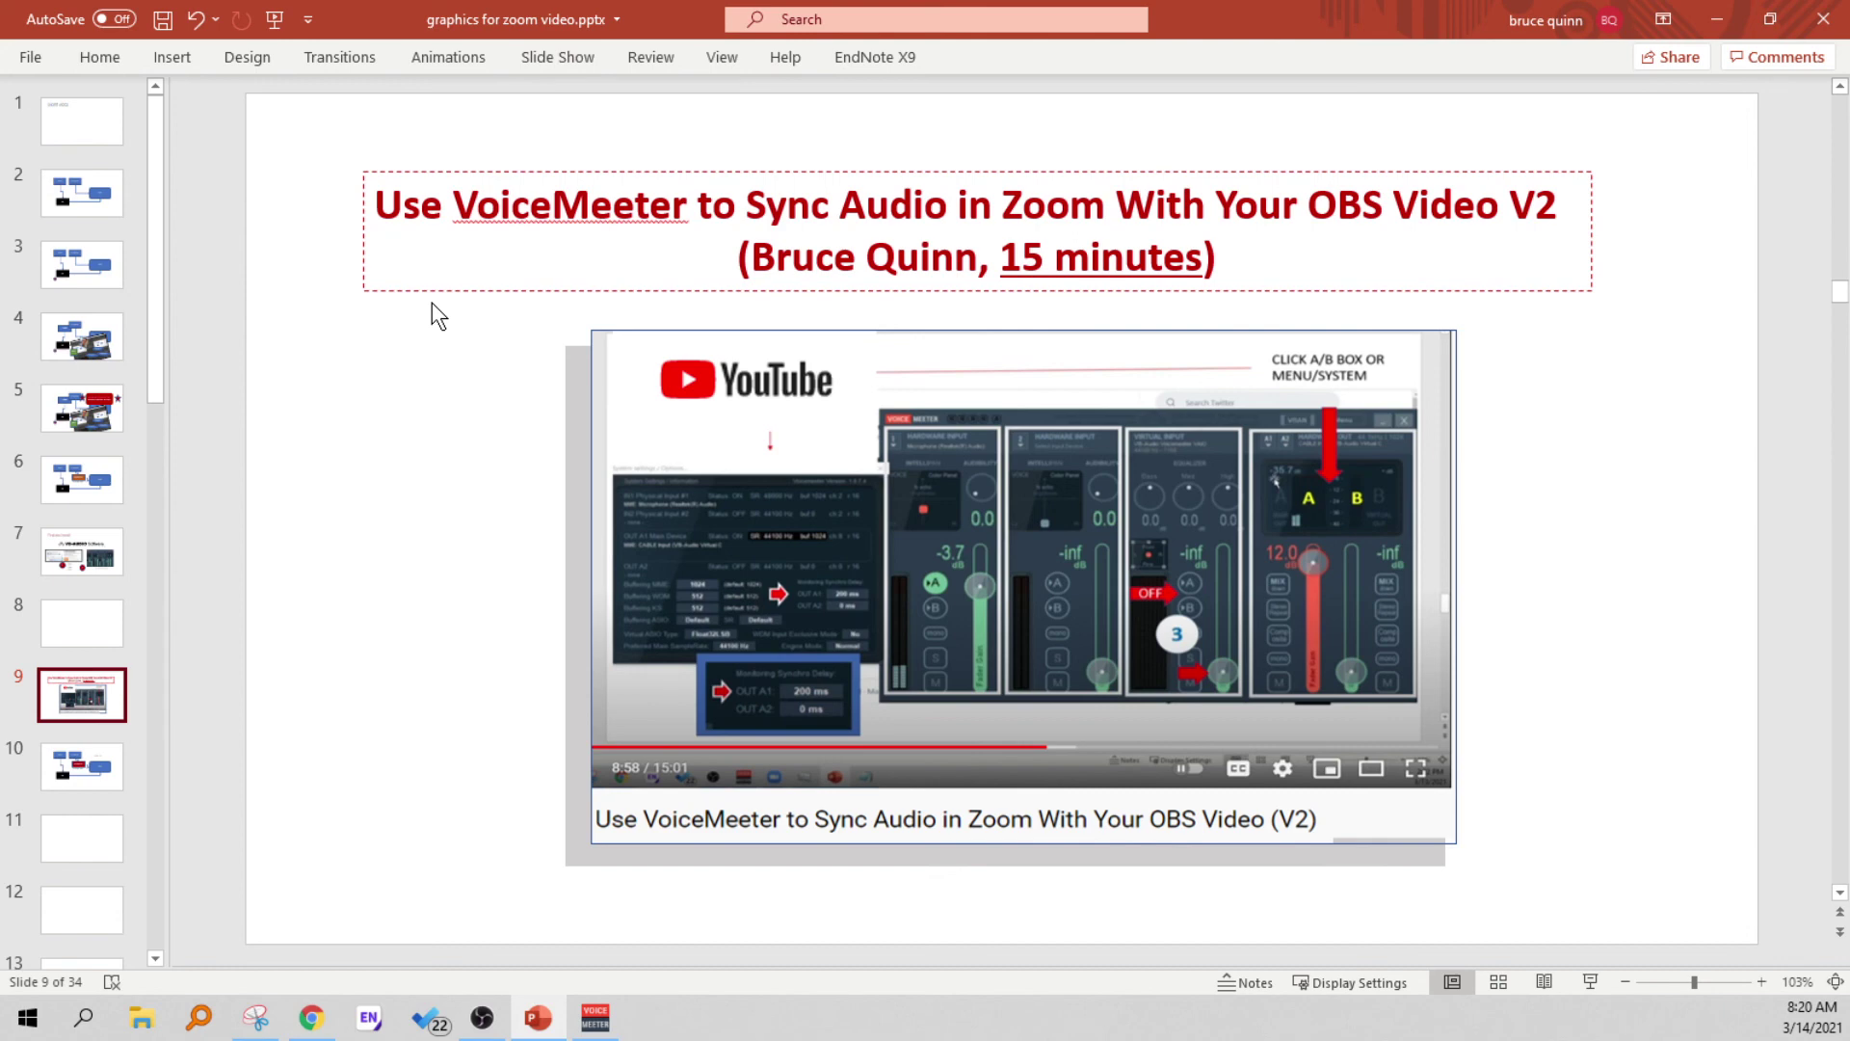
left_click(116, 770)
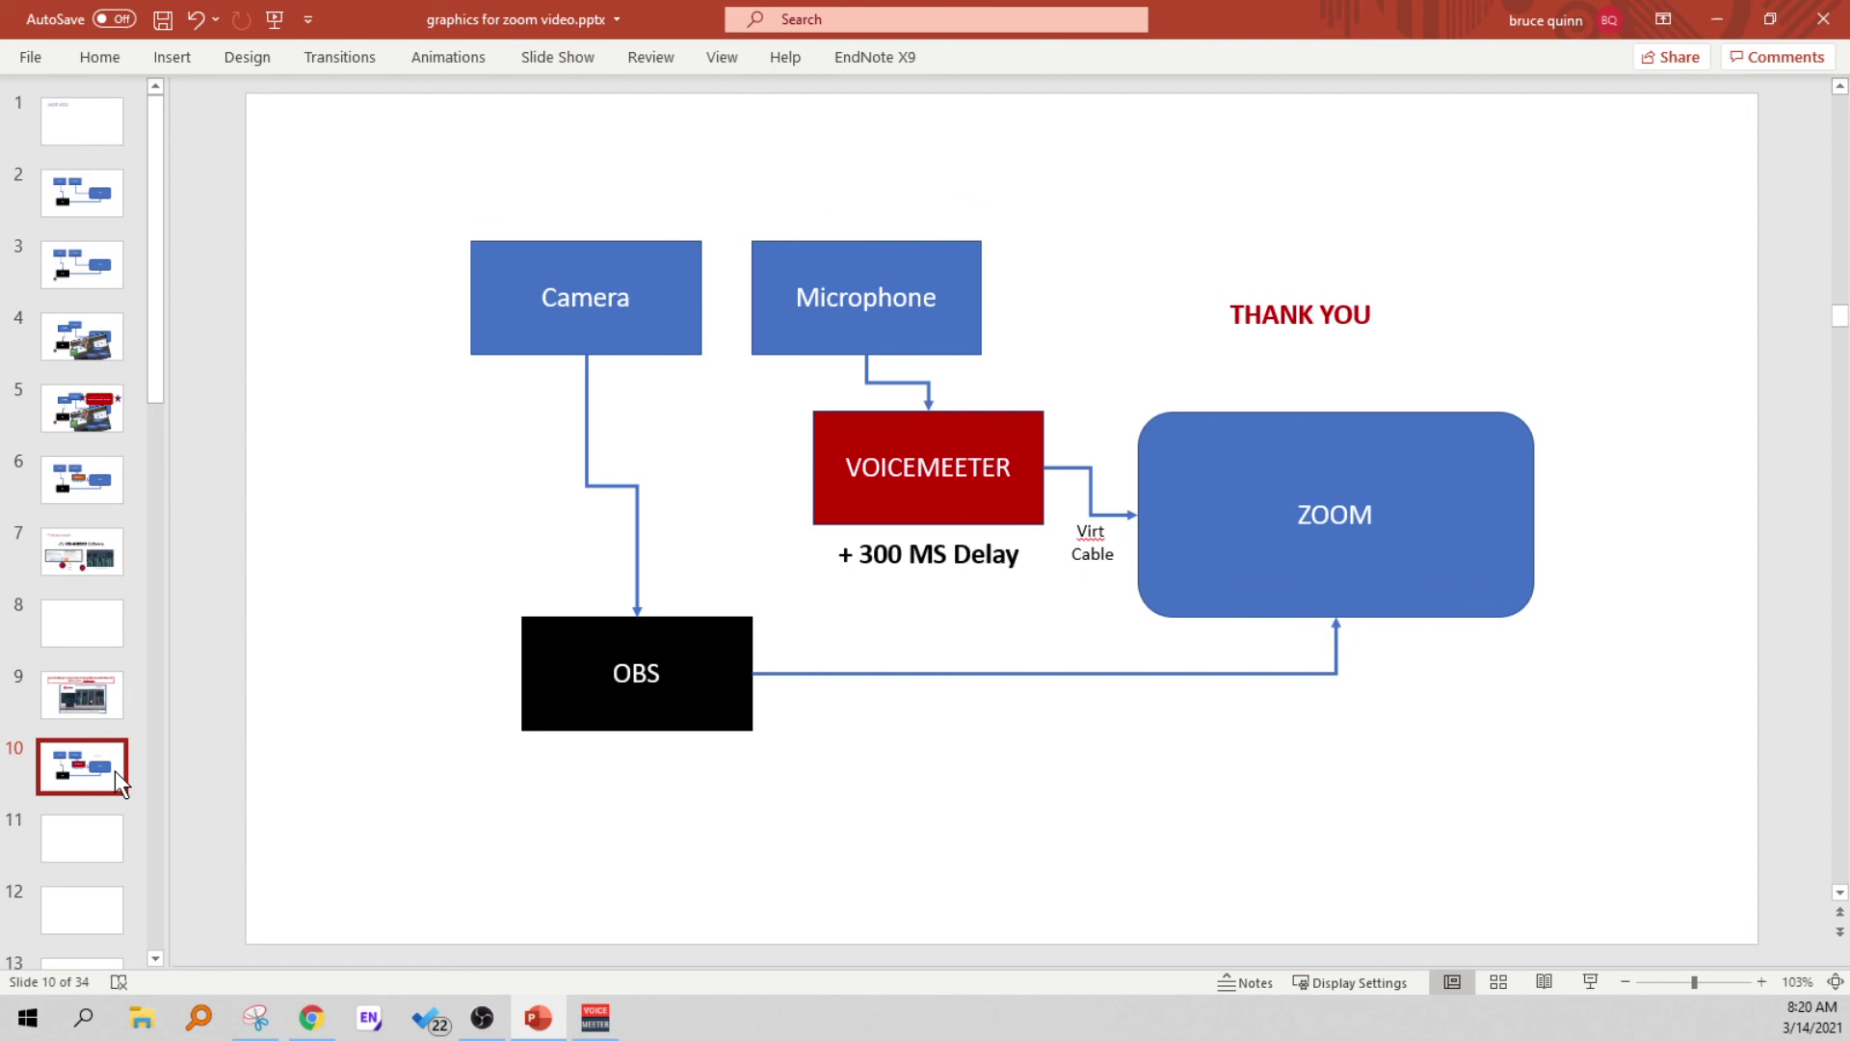